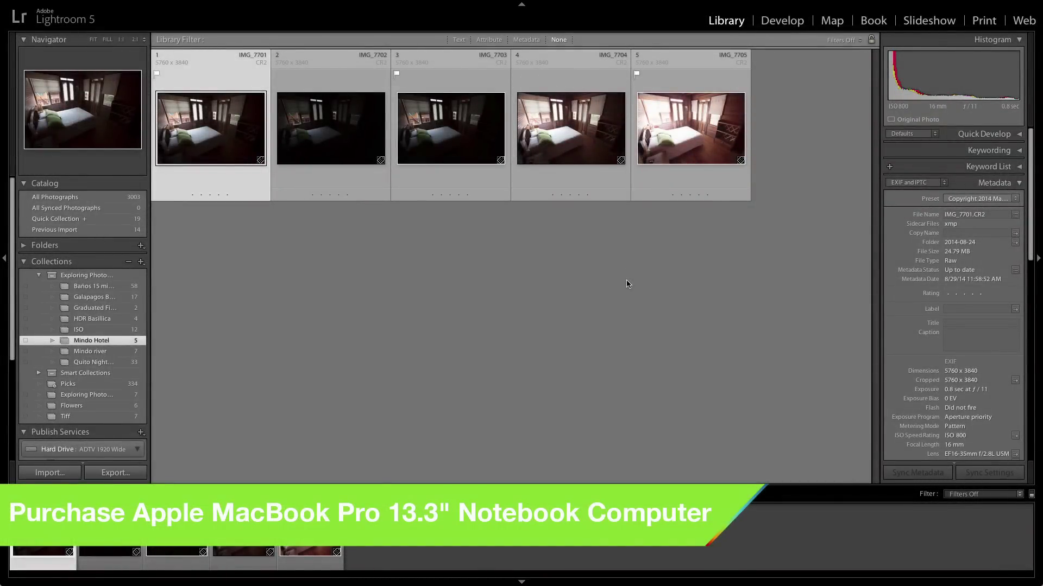
Open IMG_7701 in Loupe view and scroll the Metadata panel to its EXIF rows
double_click(215, 144)
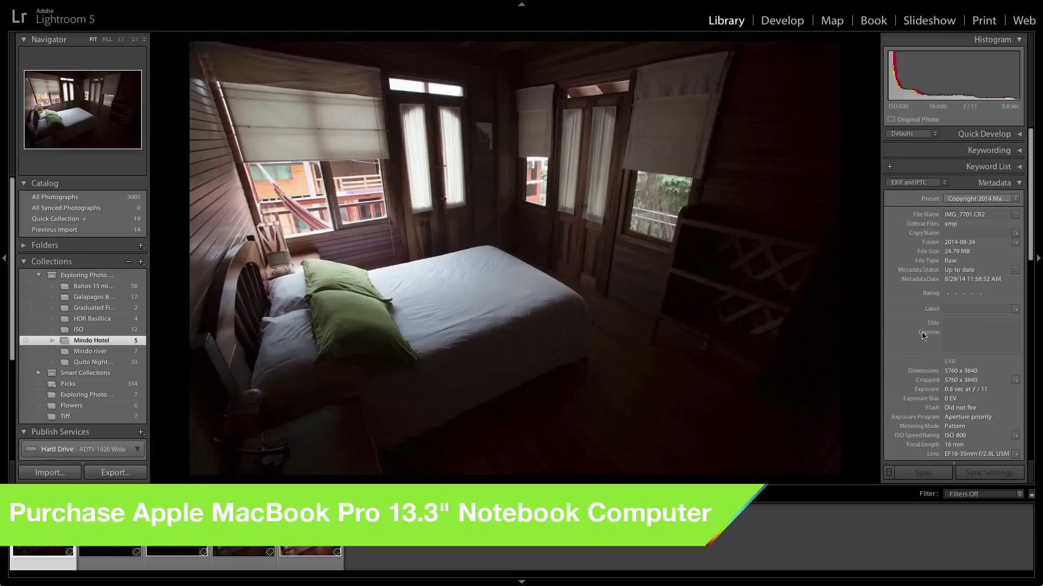
scroll(922, 345, down, 3)
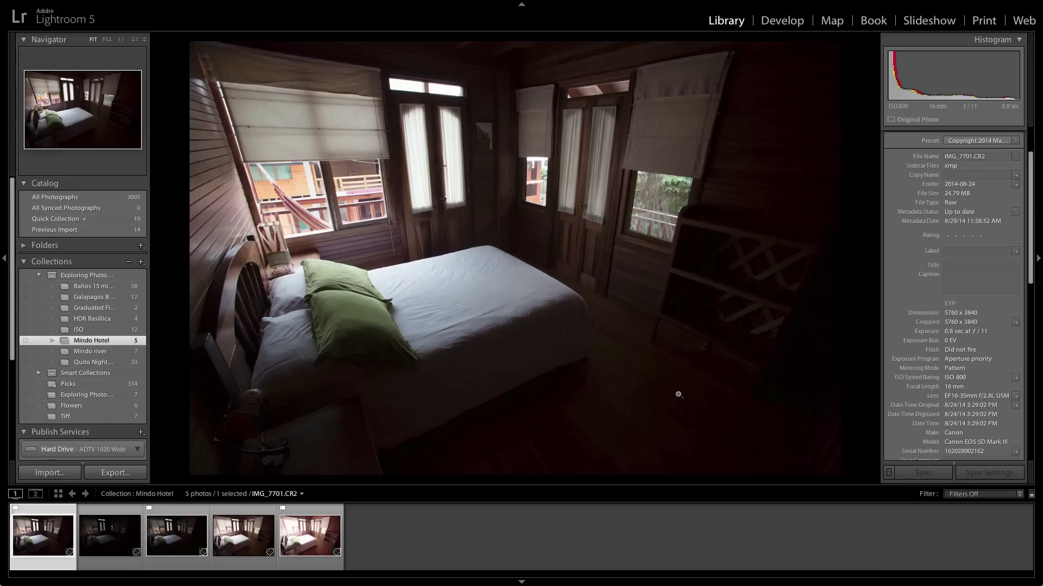
View the second, third and fourth exposures, IMG_7702, IMG_7703 and IMG_7704
click(126, 537)
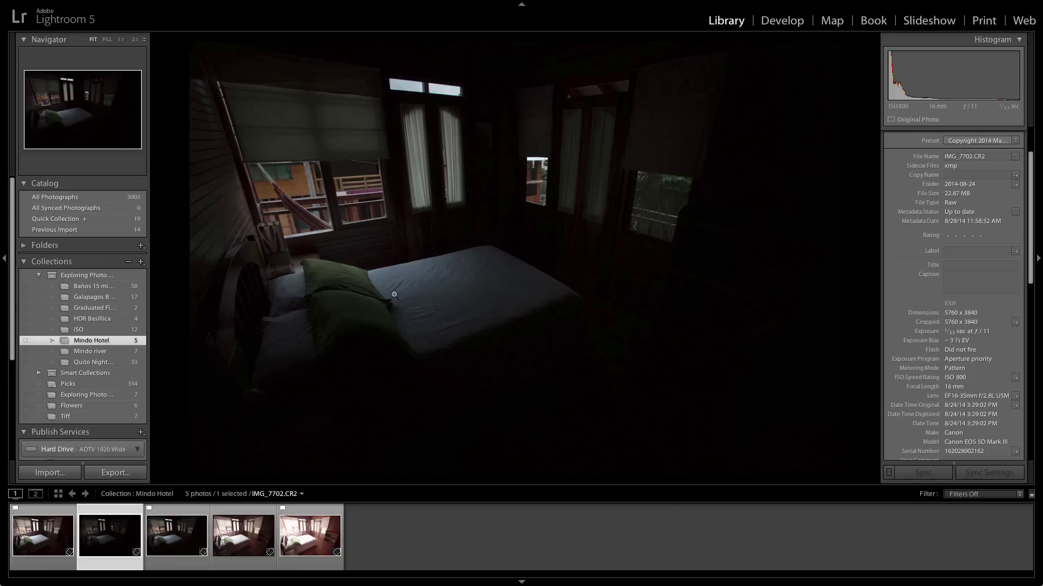
click(167, 527)
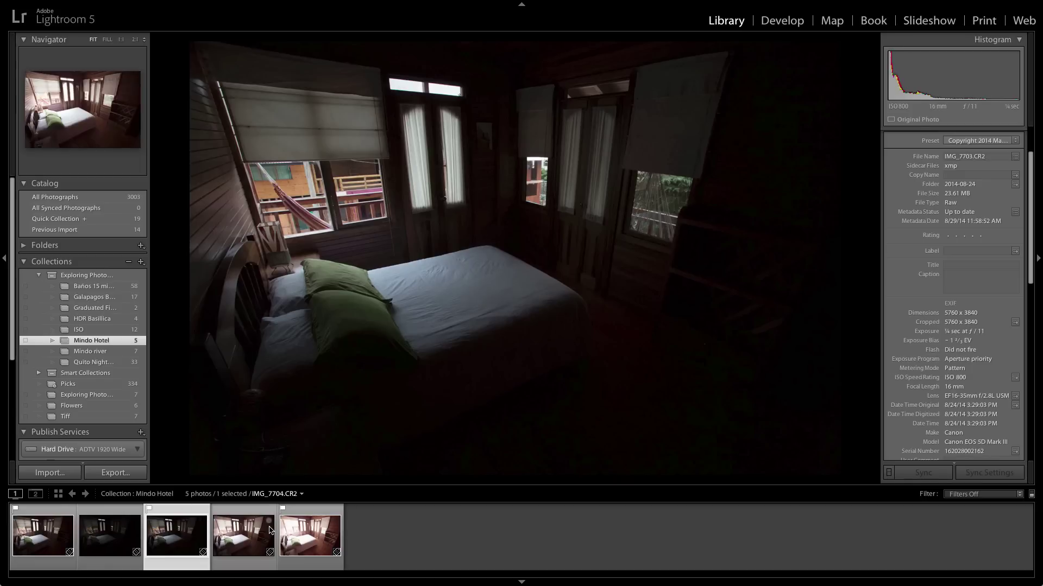
click(232, 538)
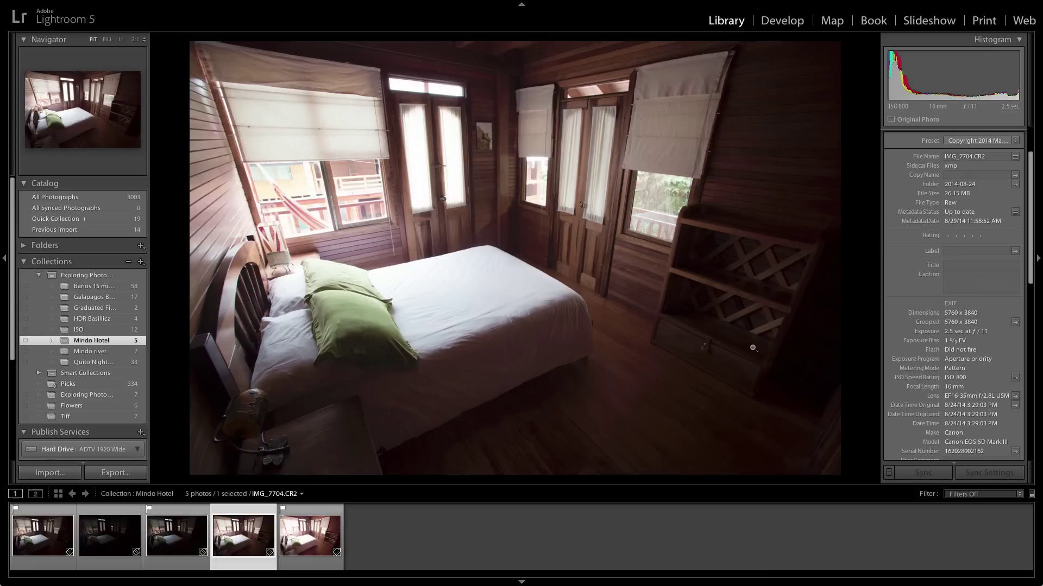
Inspect IMG_7705 at 1:1 around the dresser, then fit it and return to Grid view
key(Right)
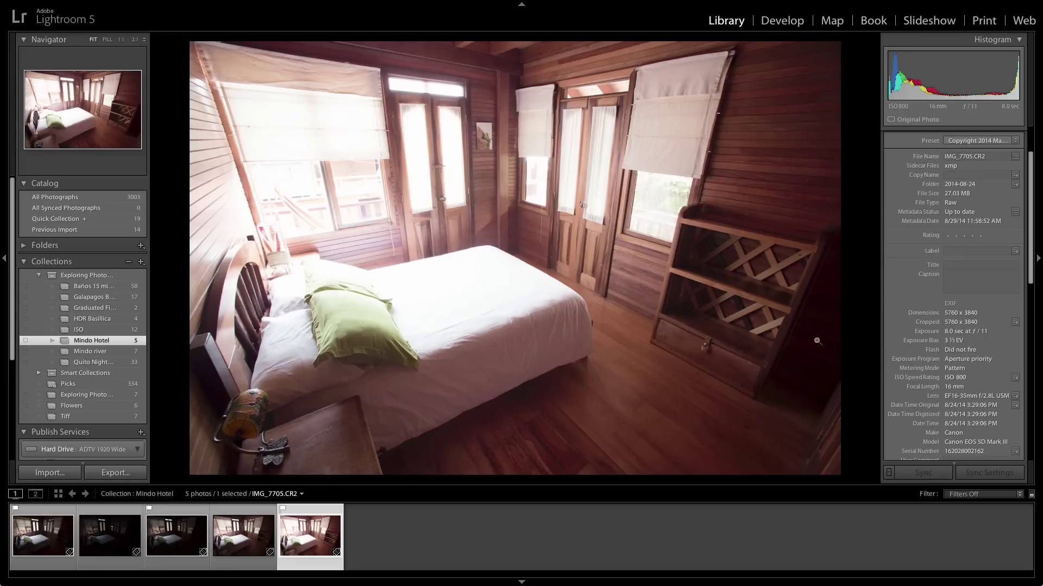
click(814, 367)
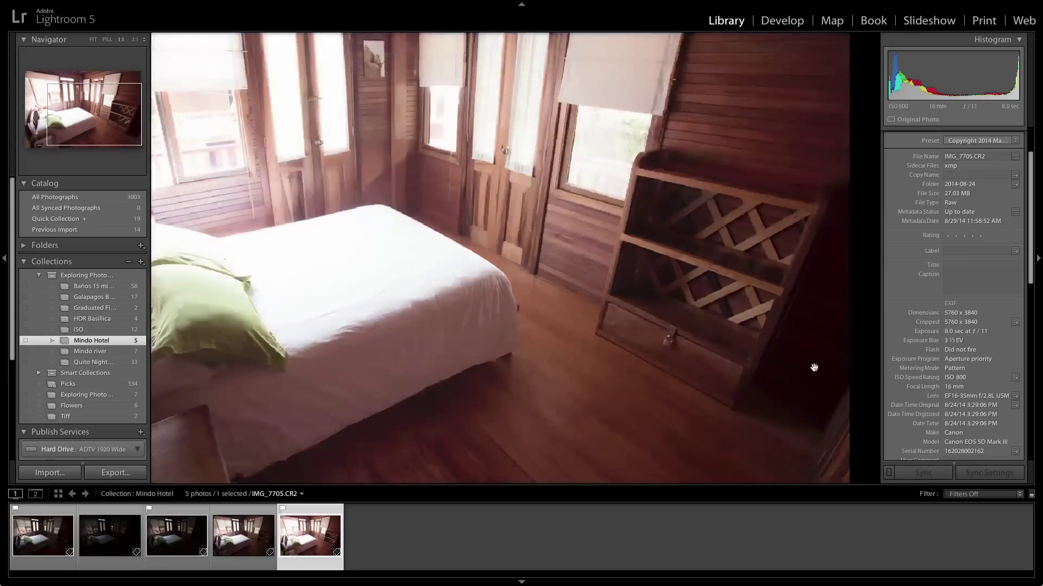
drag(814, 368, 629, 268)
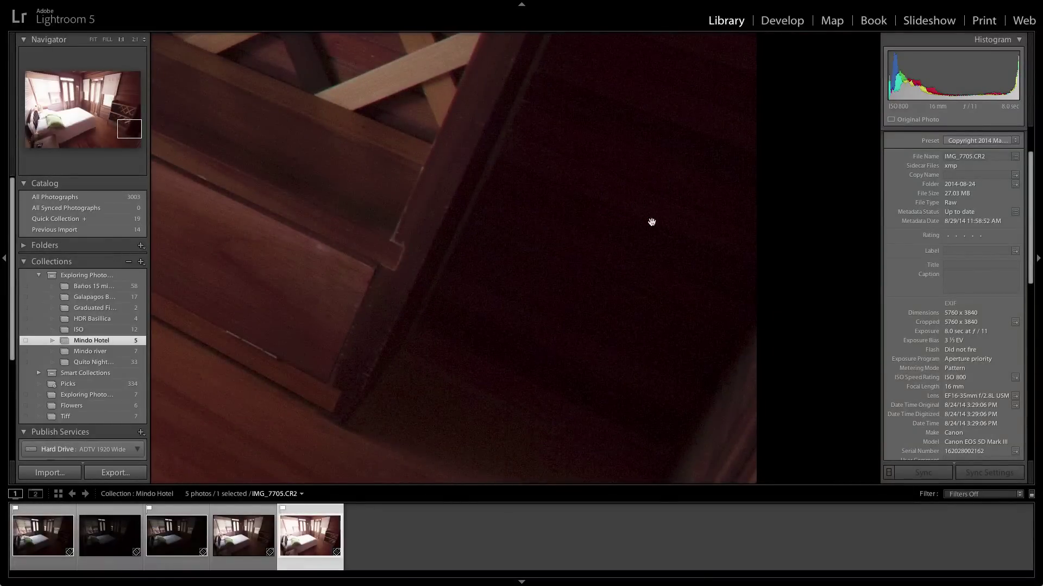
click(598, 253)
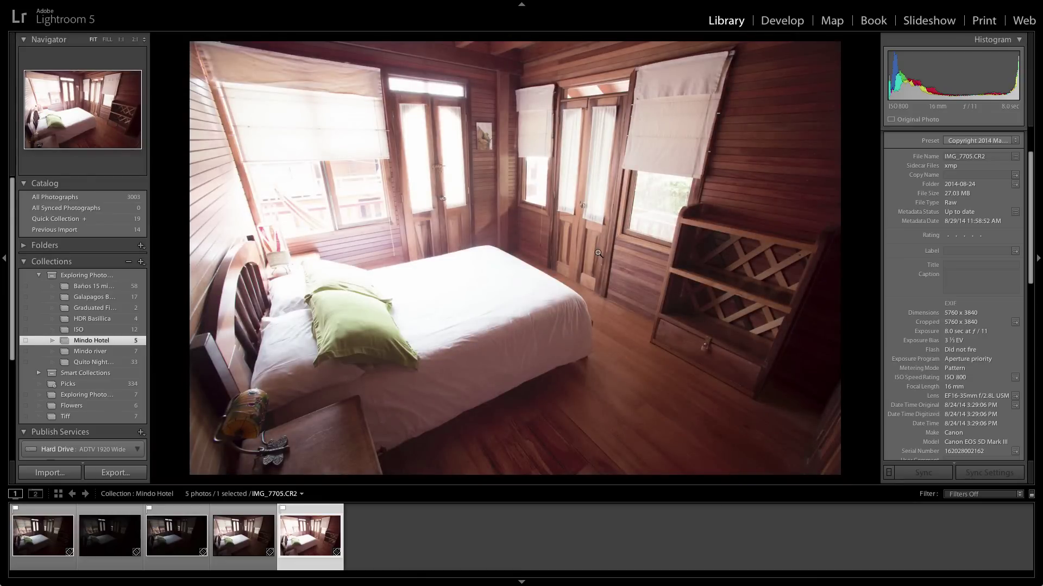
key(g)
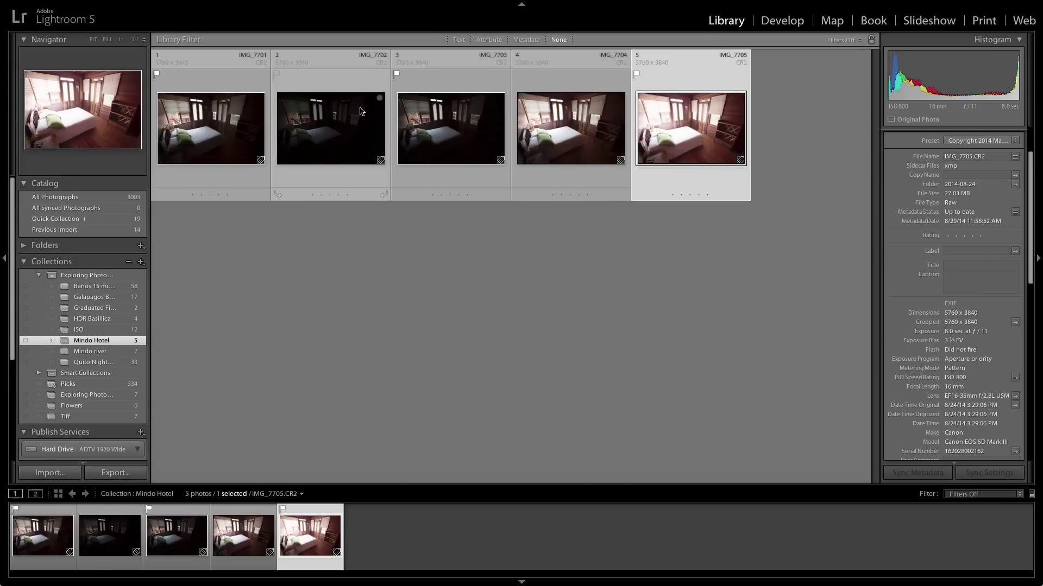
Select IMG_7701, IMG_7703 and IMG_7705 and export them to Photomatix Pro
click(227, 133)
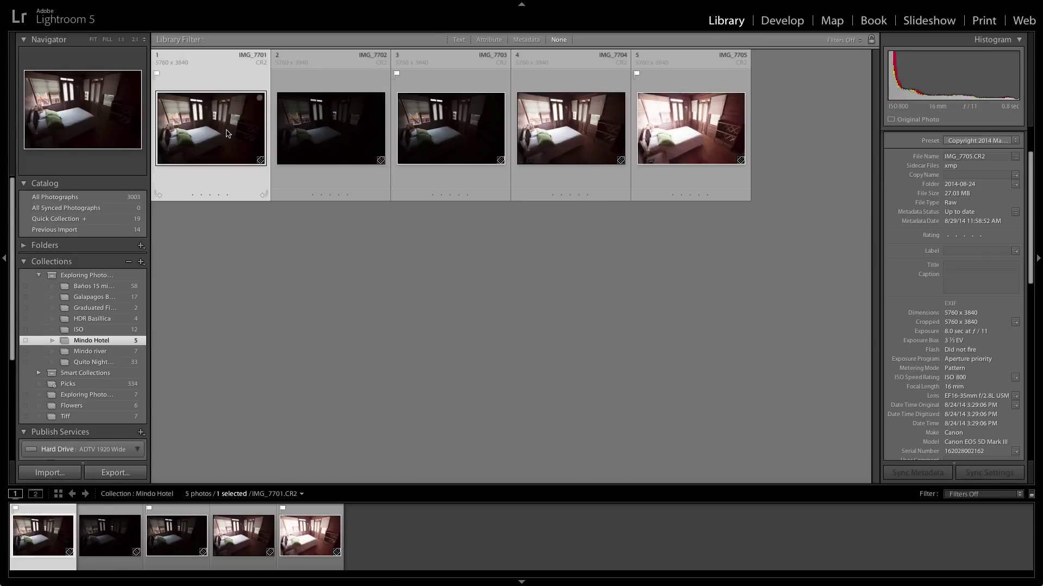
ctrl+click(437, 146)
ctrl+click(679, 144)
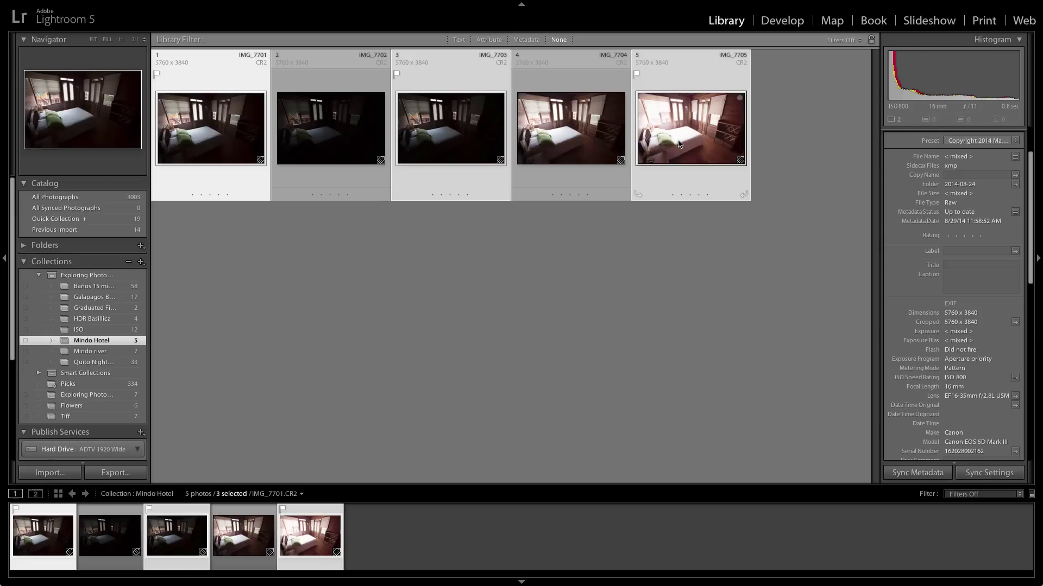
right_click(679, 144)
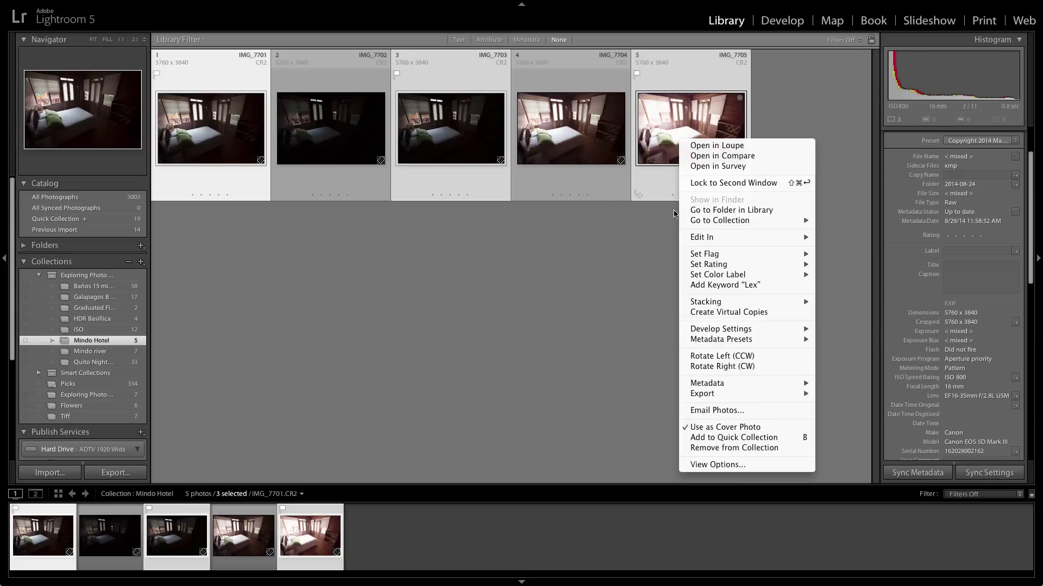
mouse_move(692, 394)
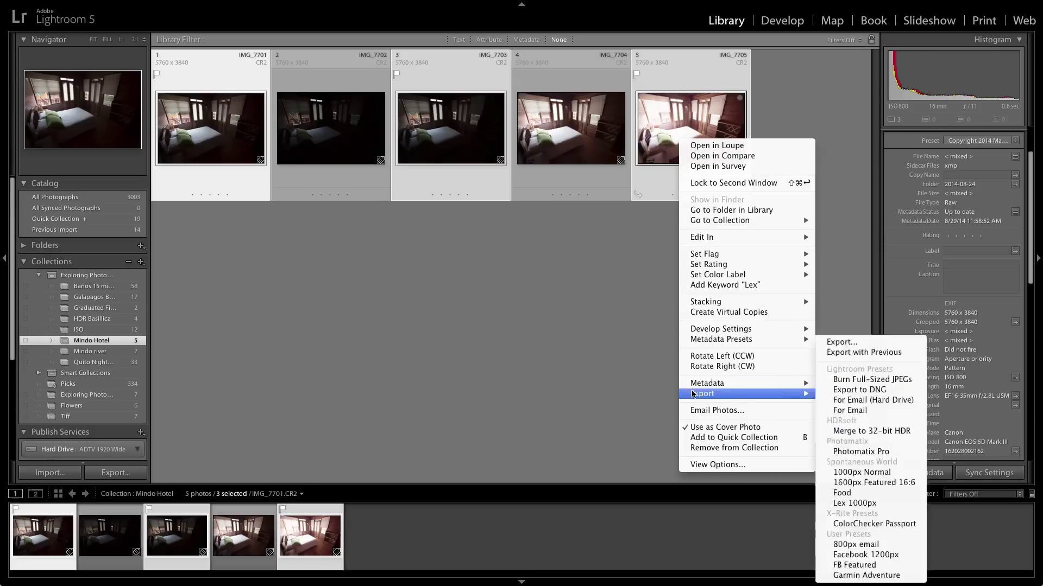
click(875, 453)
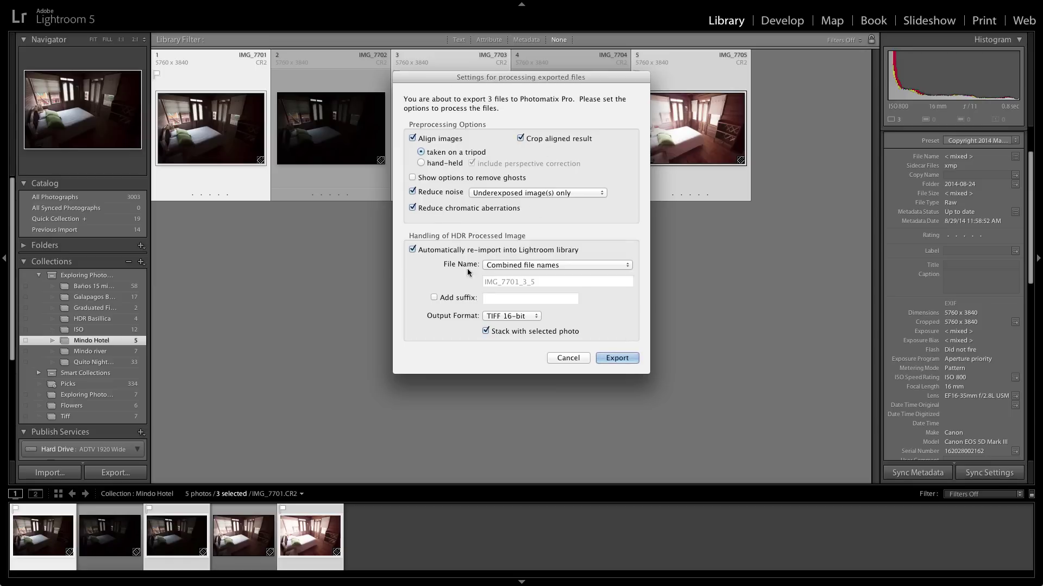
Confirm the Photomatix export settings to merge the three exposures into an HDR preview
click(618, 359)
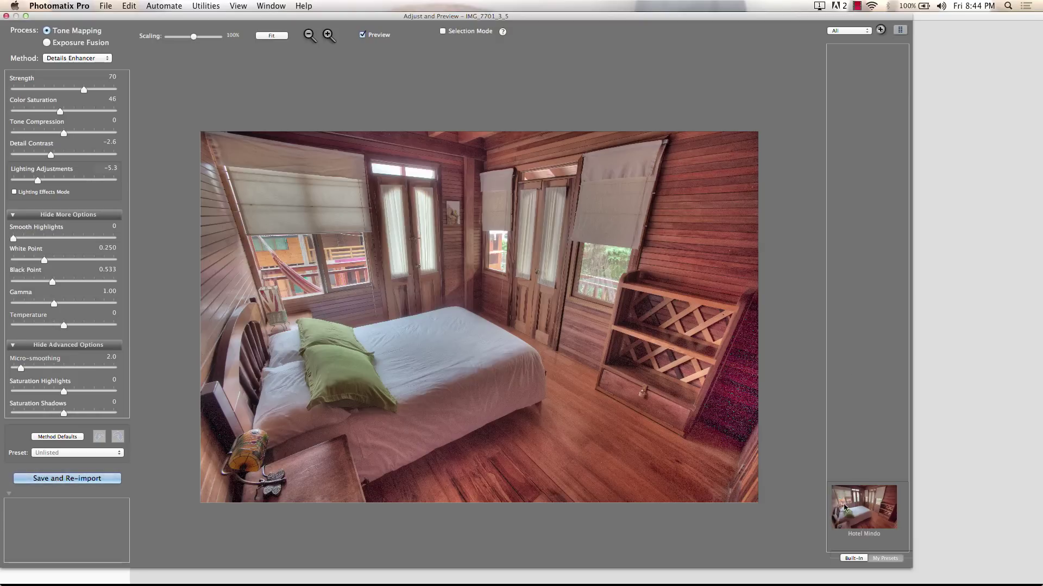
Try the built-in Default, Painterly, Painterly 2 and Painterly 3 presets, ending on Natural
click(848, 560)
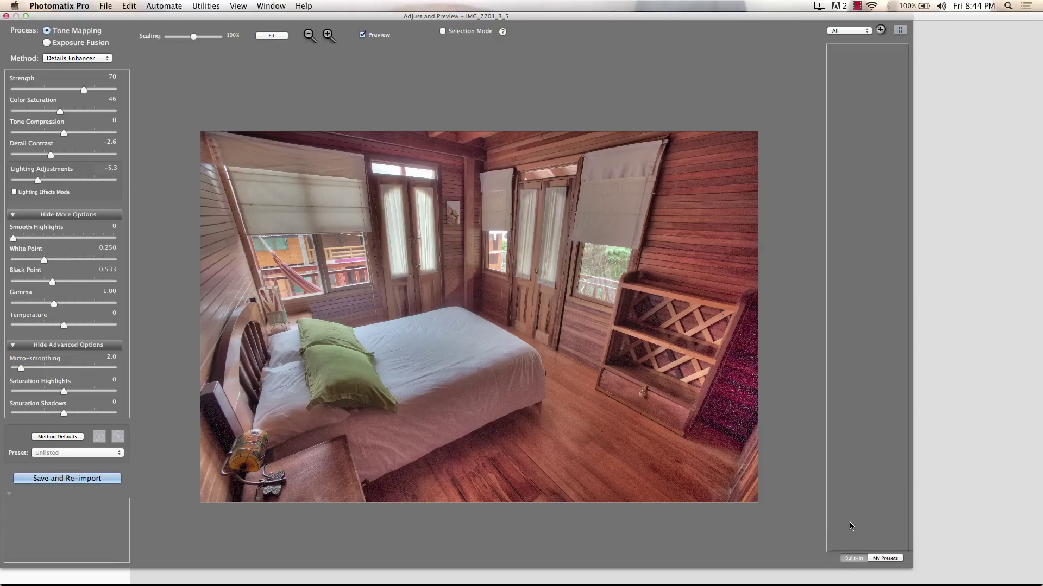
click(853, 559)
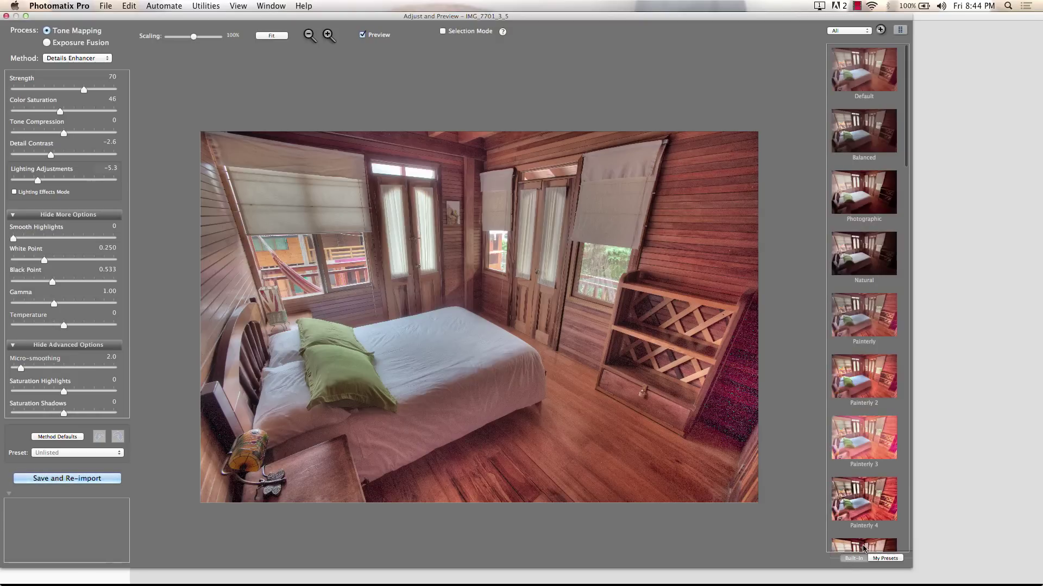
click(866, 82)
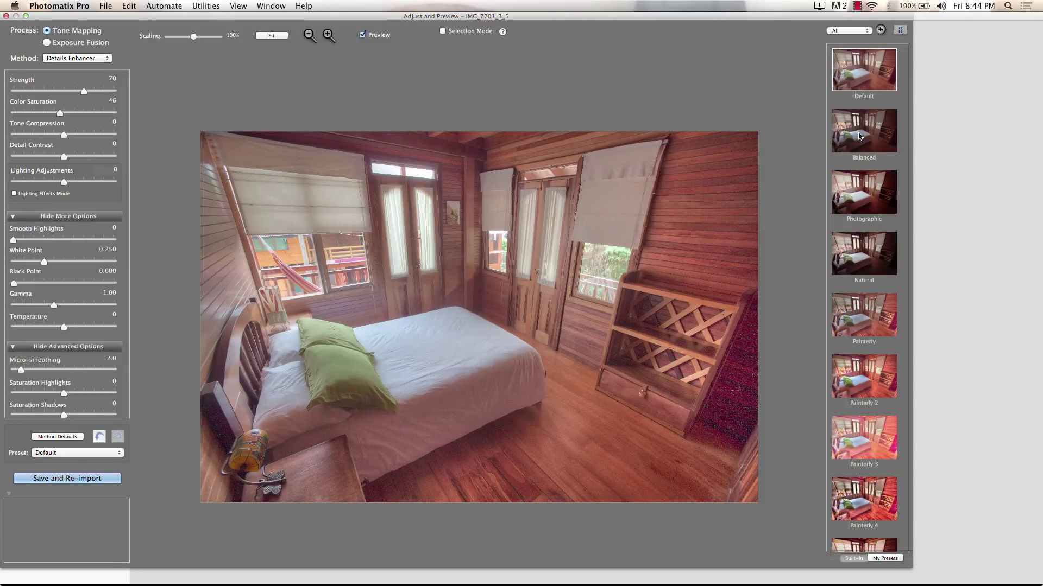
click(865, 318)
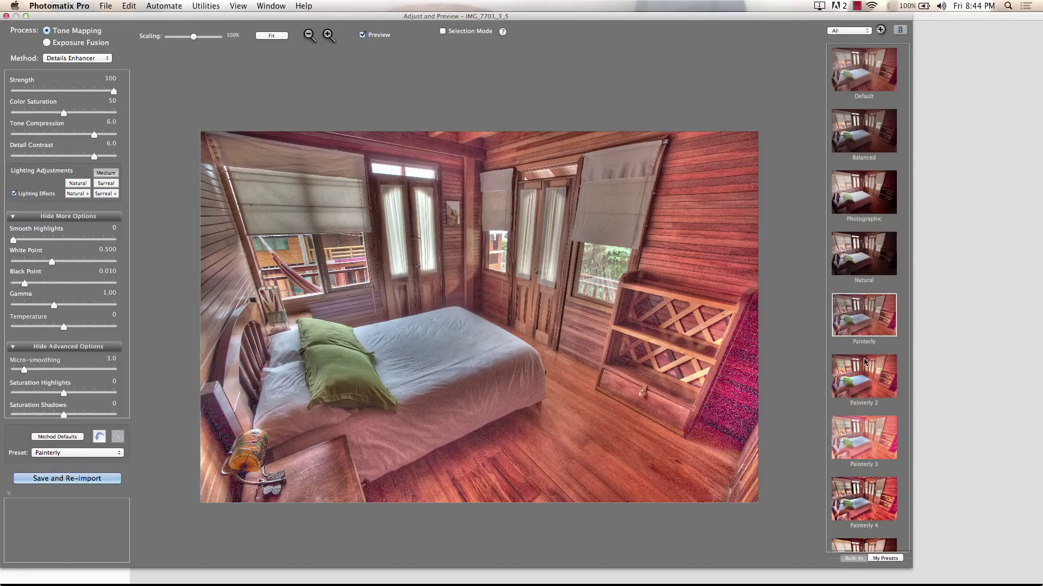
click(858, 374)
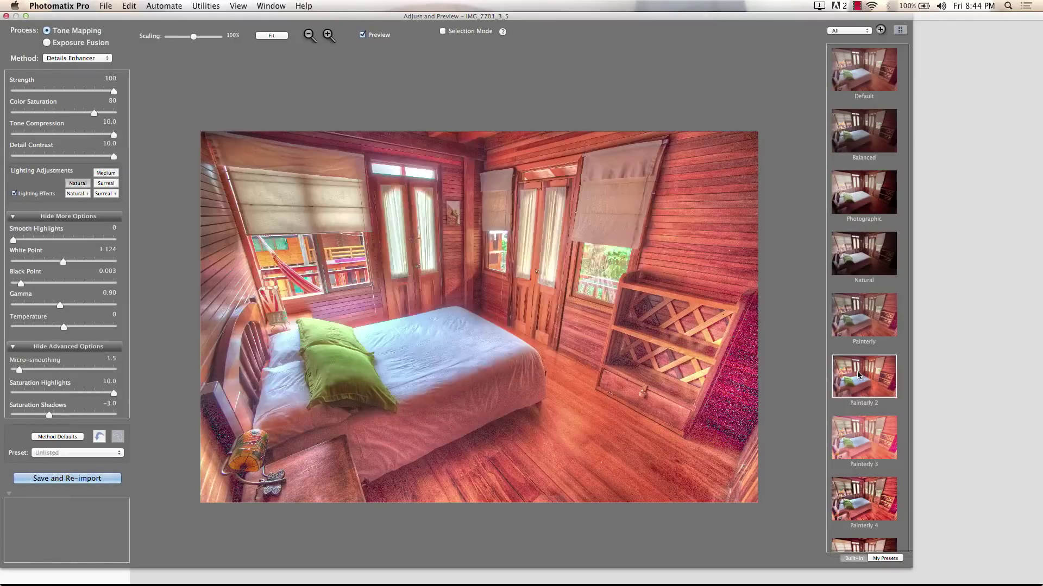
click(853, 433)
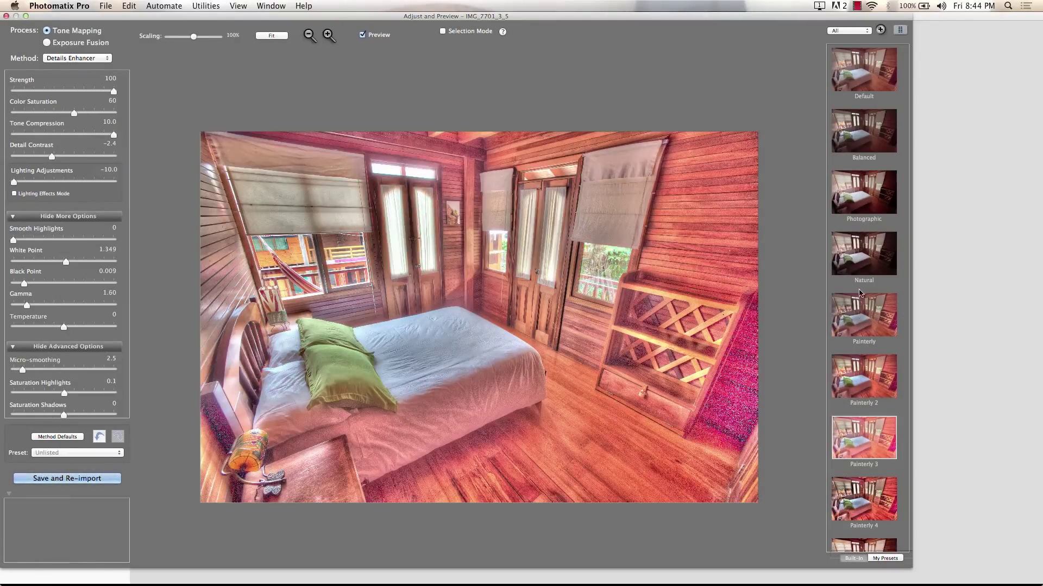
click(866, 261)
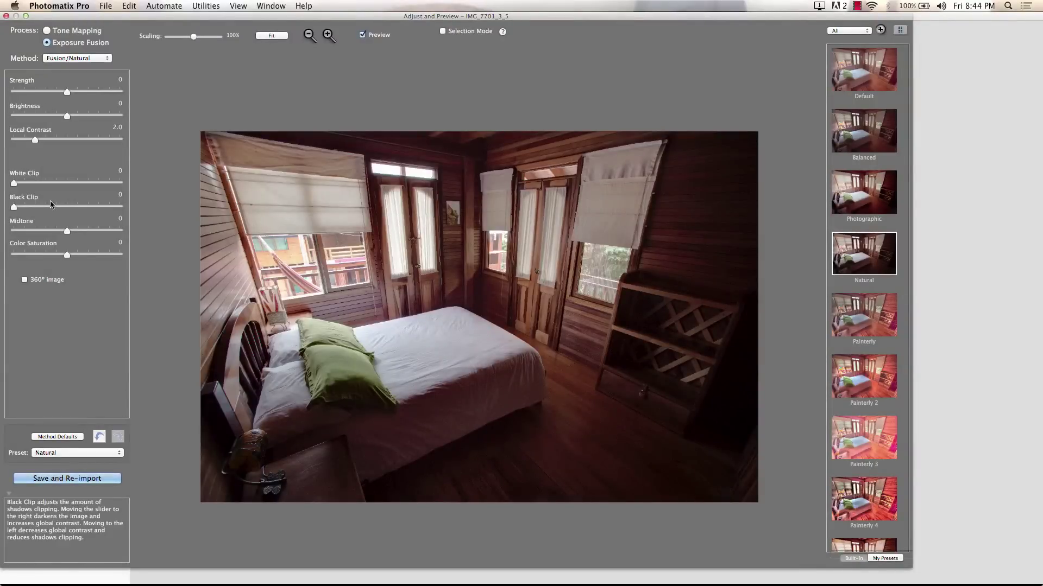
Apply the saved Hotel Mindo preset from My Presets and open a Loupe on the wall
click(880, 559)
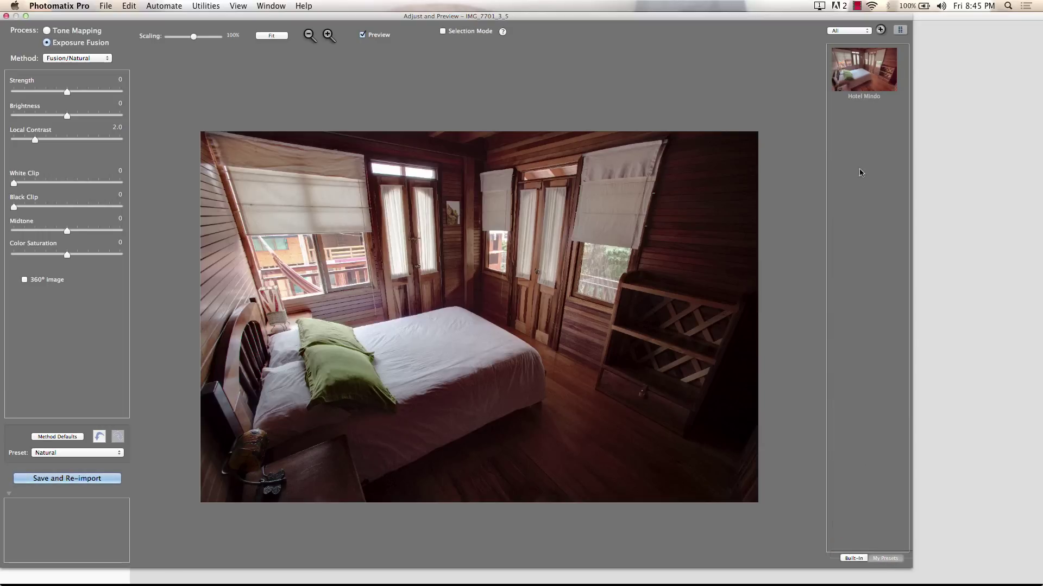
click(869, 81)
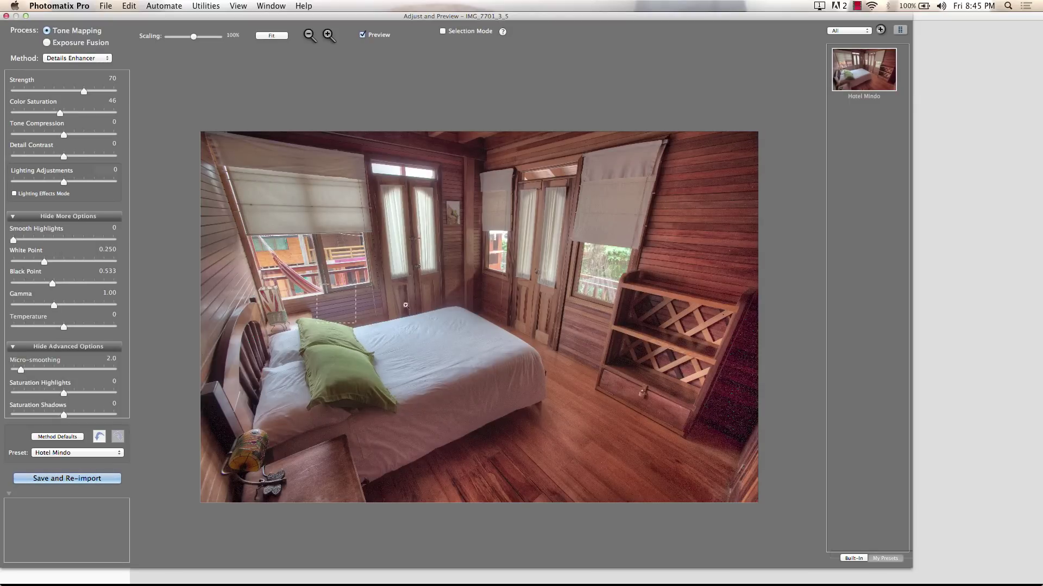
click(730, 401)
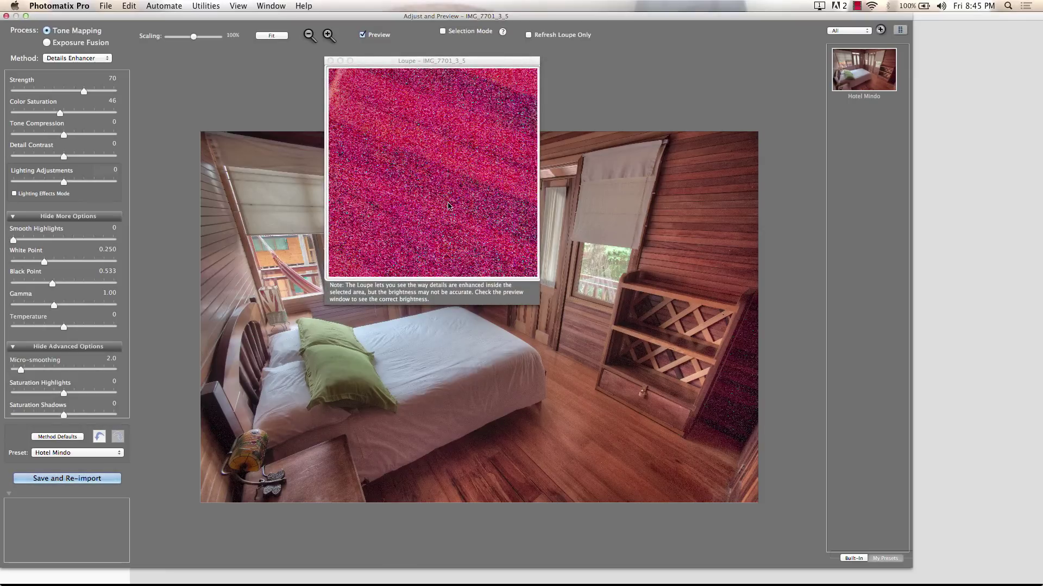
Move the Loupe to the dresser edge beside the wall, then close it
click(715, 392)
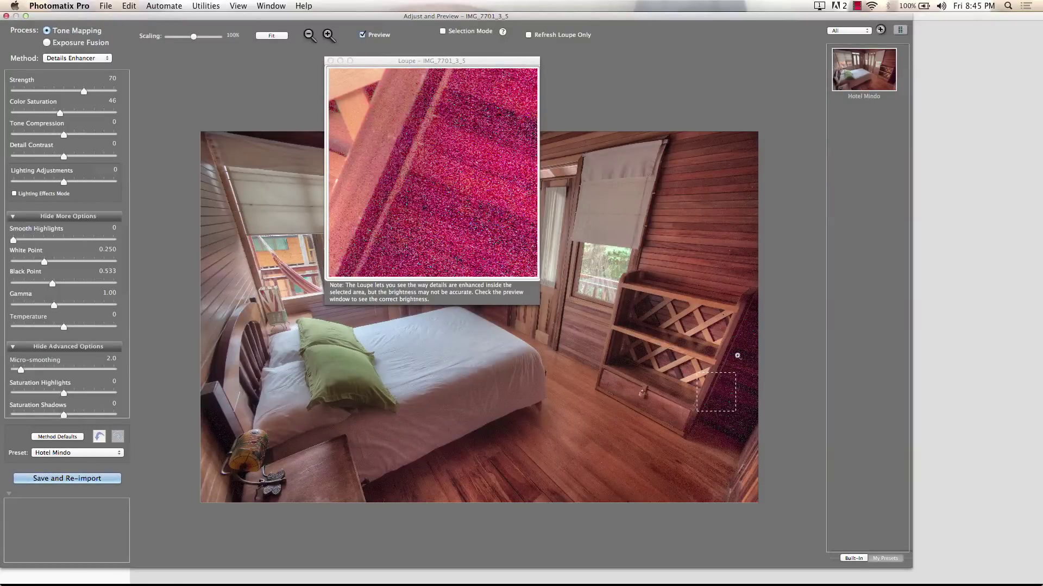
click(331, 61)
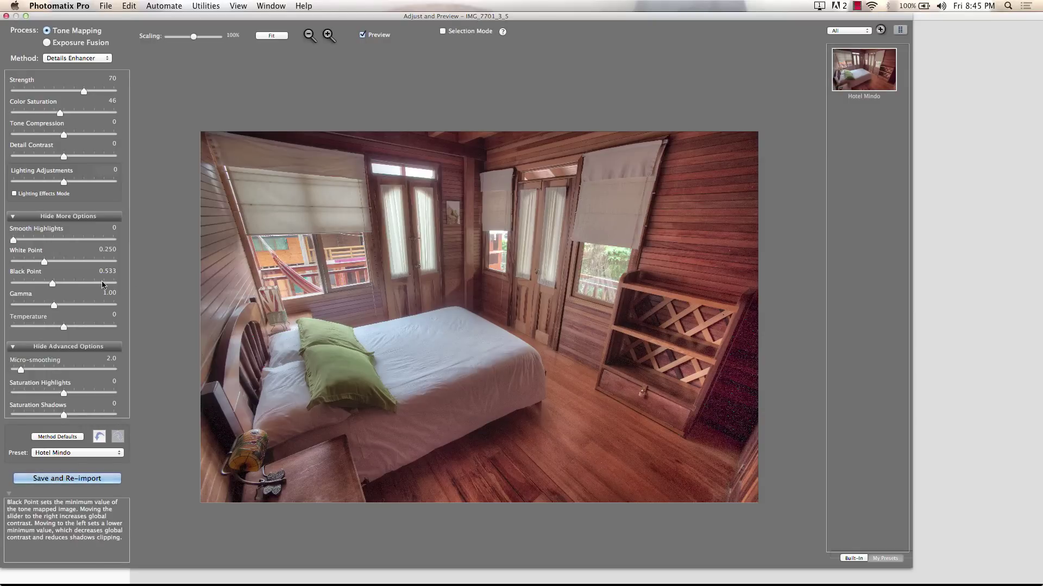
Adjust Gamma to 0.99, Black Point to 1.497 and White Point to 1.000
mouse_move(54, 305)
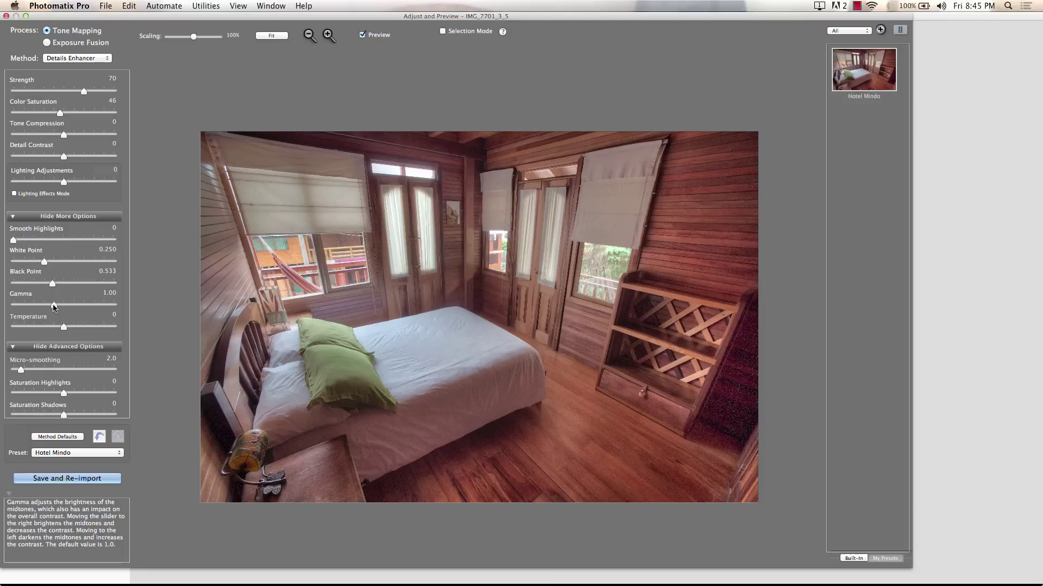
drag(54, 307, 40, 307)
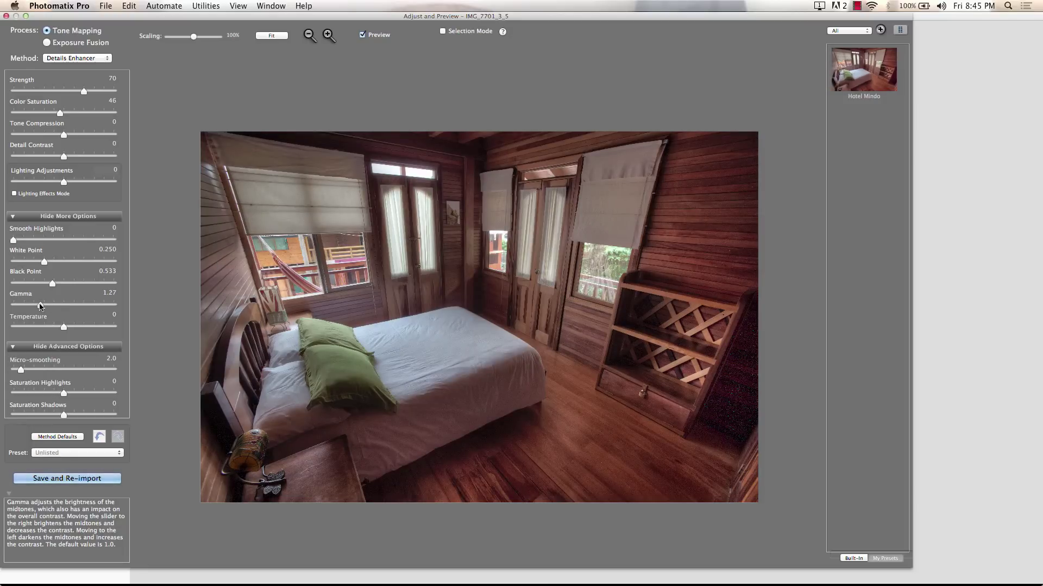
mouse_move(40, 306)
mouse_down()
mouse_move(71, 306)
mouse_move(55, 307)
mouse_up()
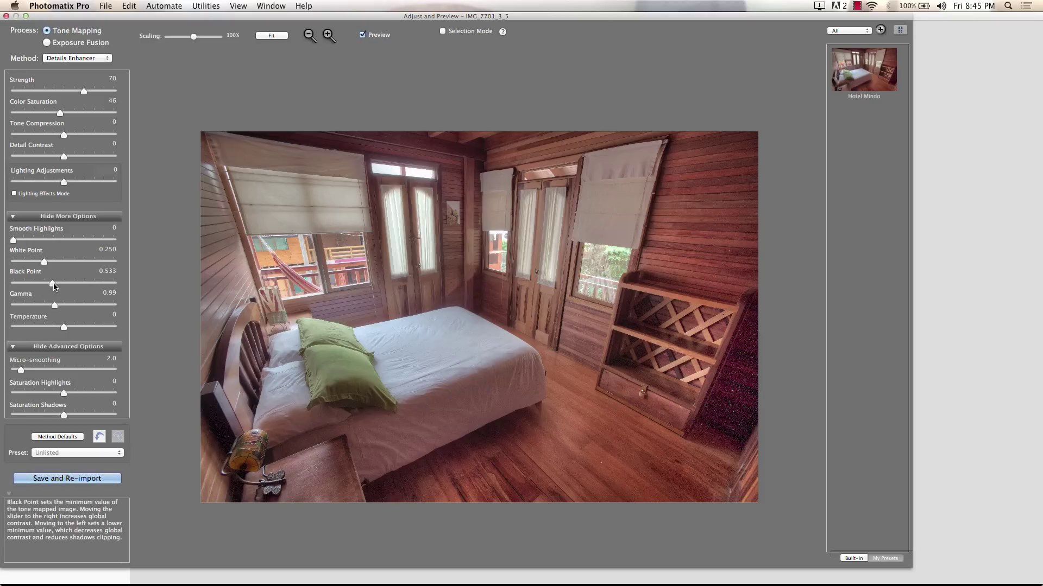
drag(53, 284, 68, 284)
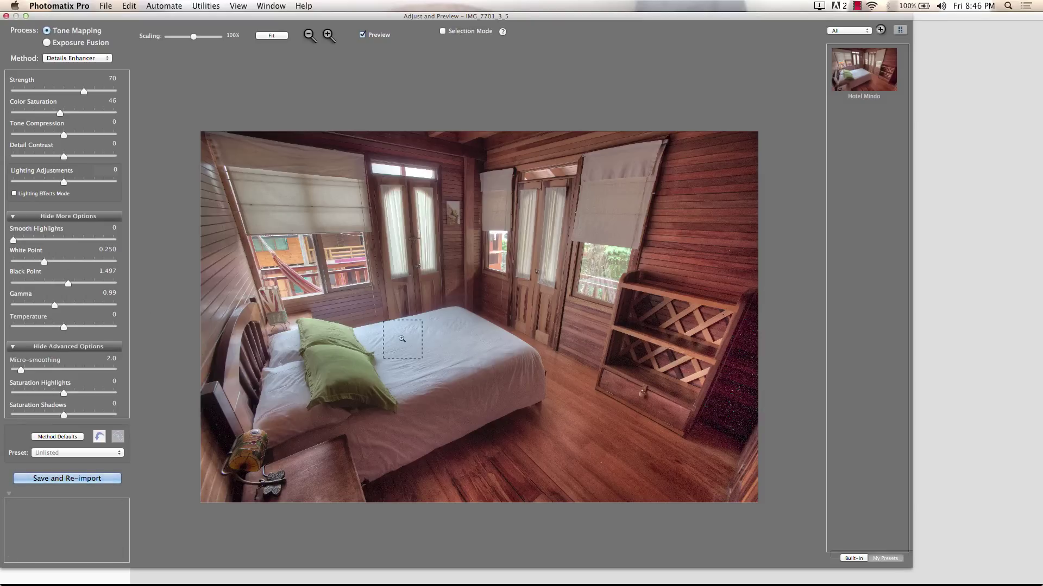
drag(44, 262, 70, 263)
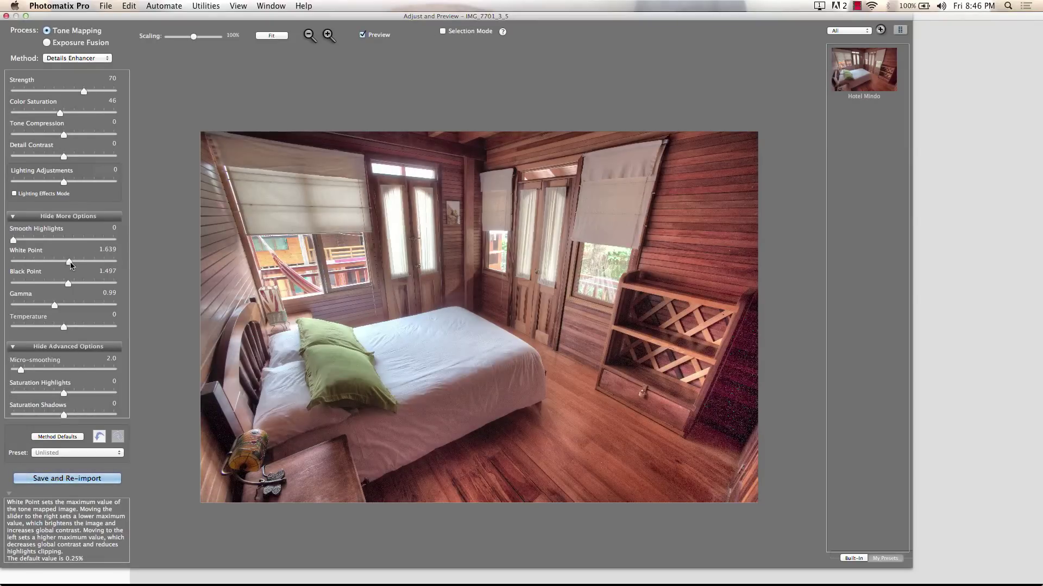
mouse_move(70, 262)
mouse_down()
mouse_move(33, 263)
mouse_move(61, 263)
mouse_up()
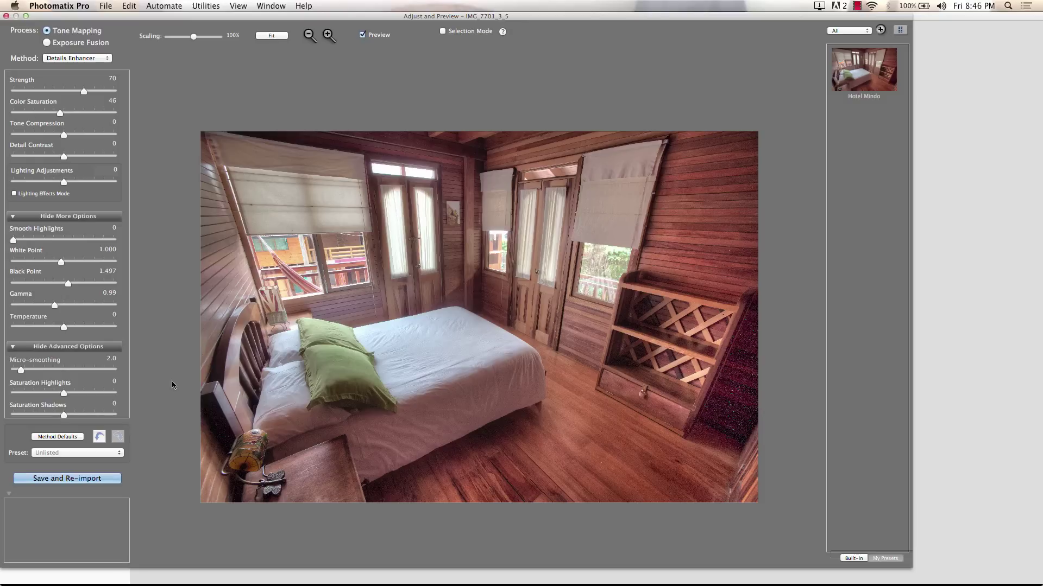
Save and re-import the result into Lightroom and open IMG_7701_3_5-2.tif full-size
click(92, 481)
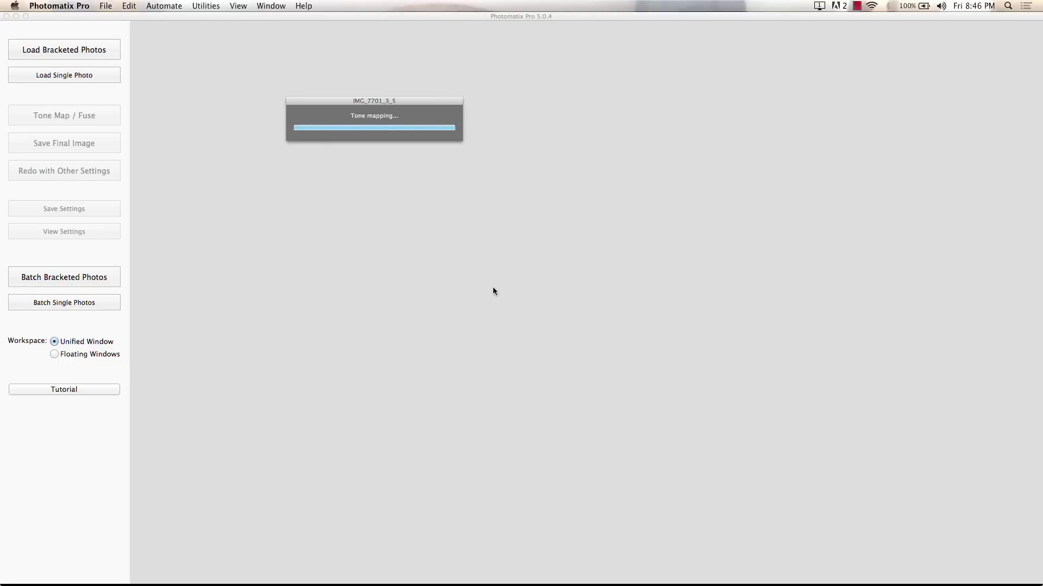
key(super+Tab)
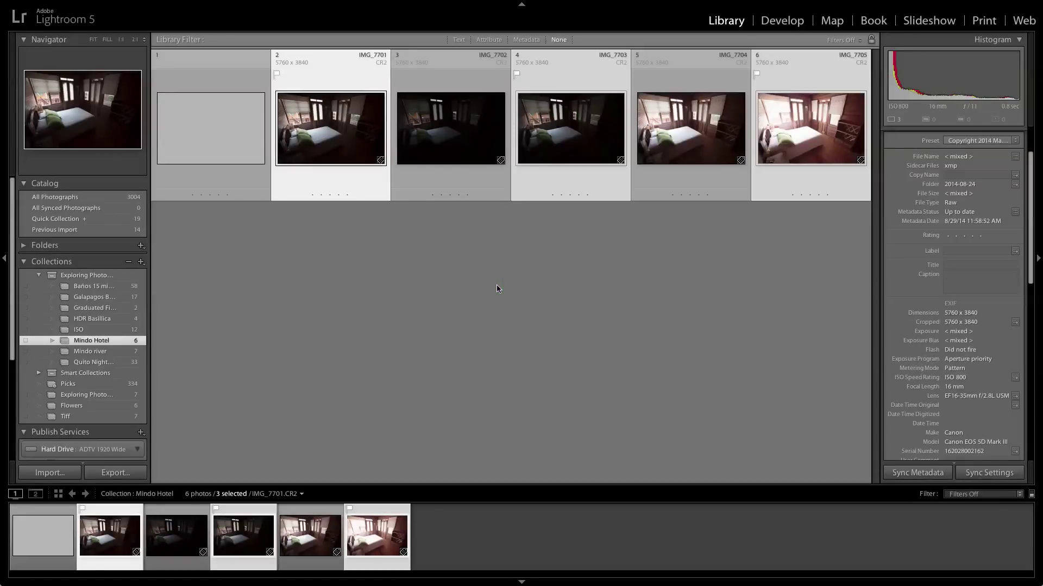
double_click(200, 149)
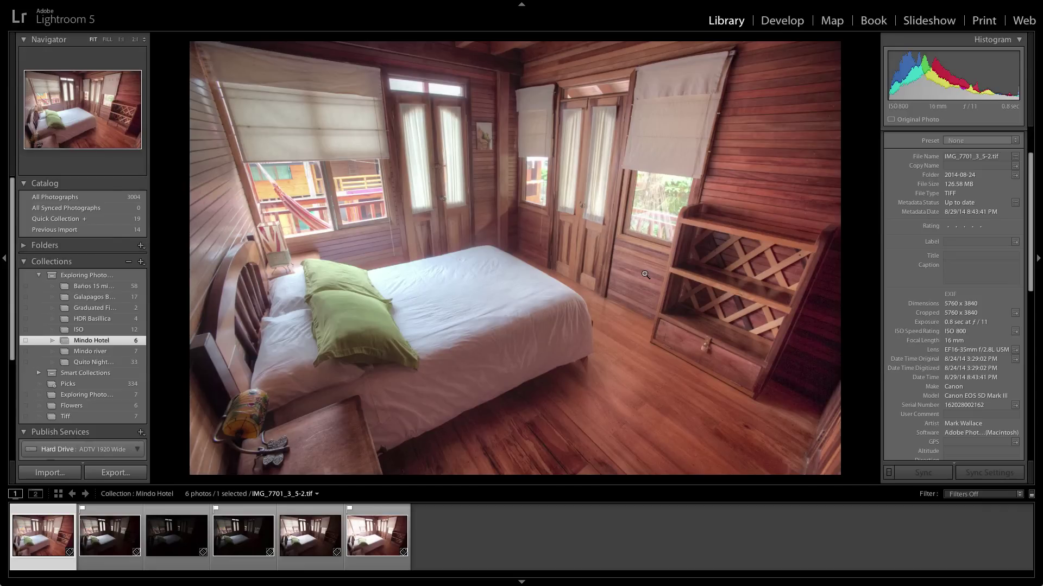
In Develop with panels hidden, raise Detail Sharpening Amount to 56
key(d)
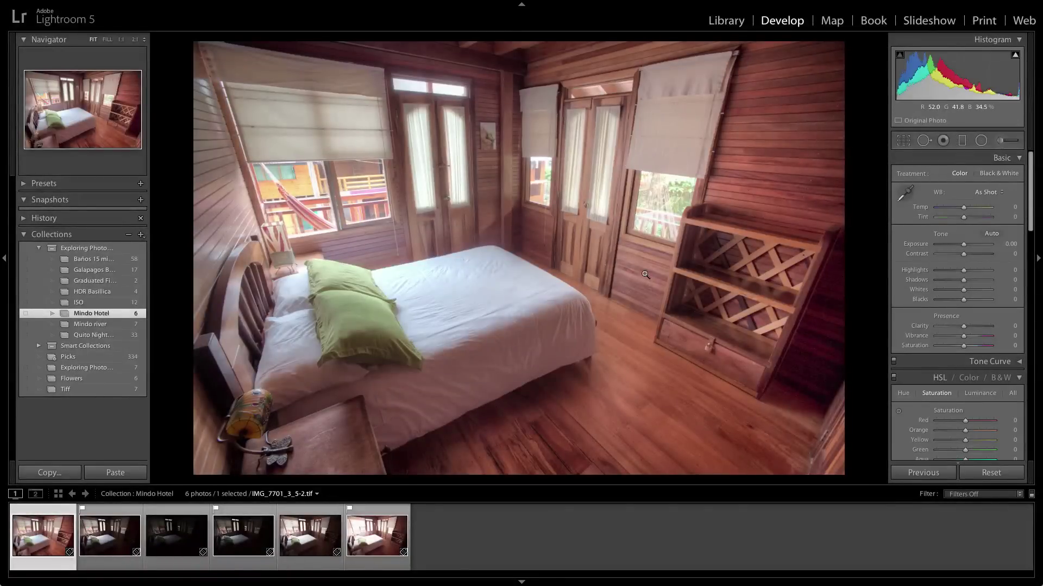
key(shift+Tab)
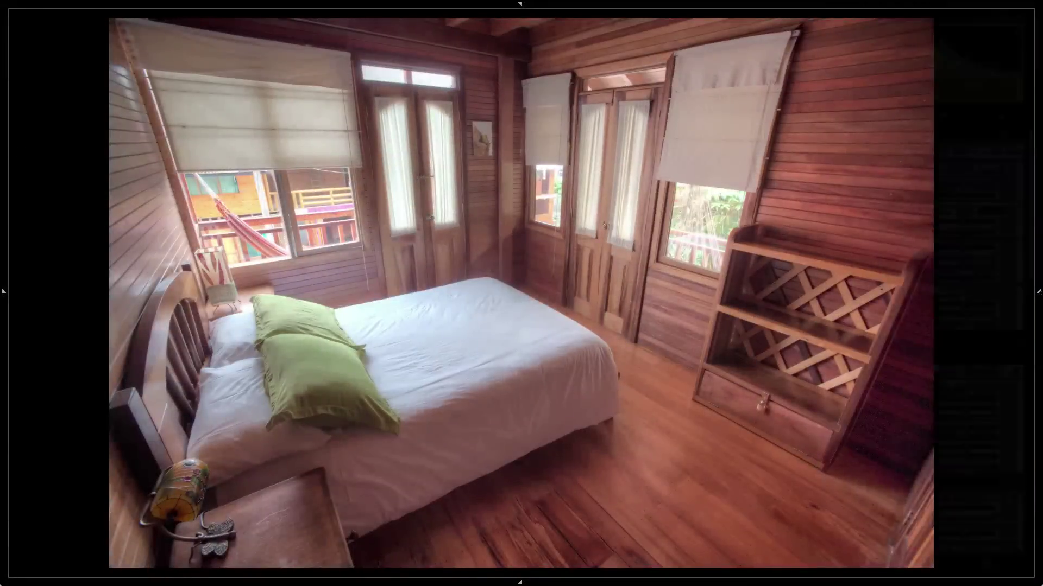
mouse_move(1038, 294)
scroll(989, 375, down, 10)
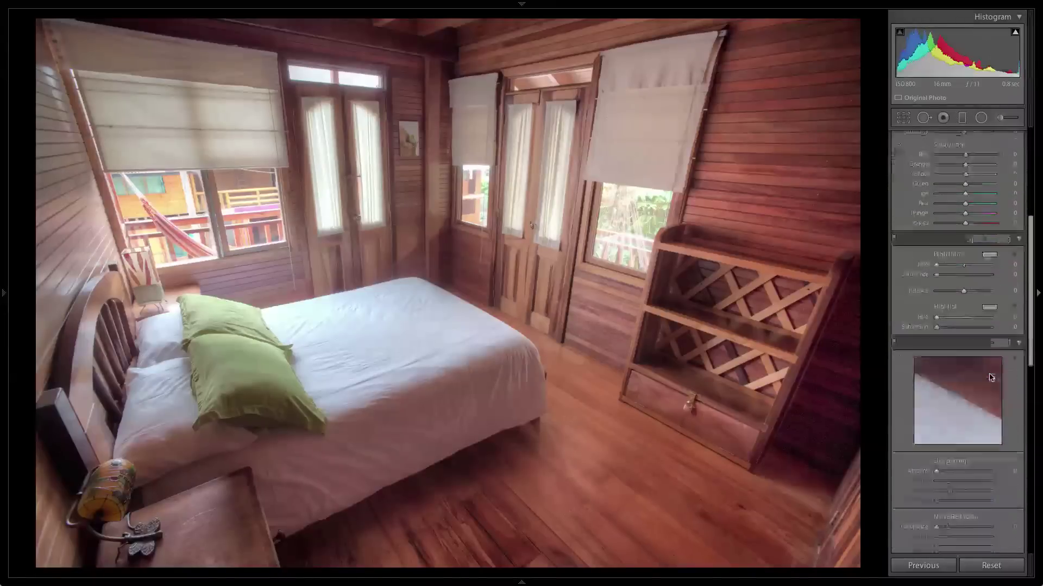
drag(936, 407, 956, 411)
Check the sharpened dresser at 1:1, then zoom back out to the whole bedroom
click(818, 439)
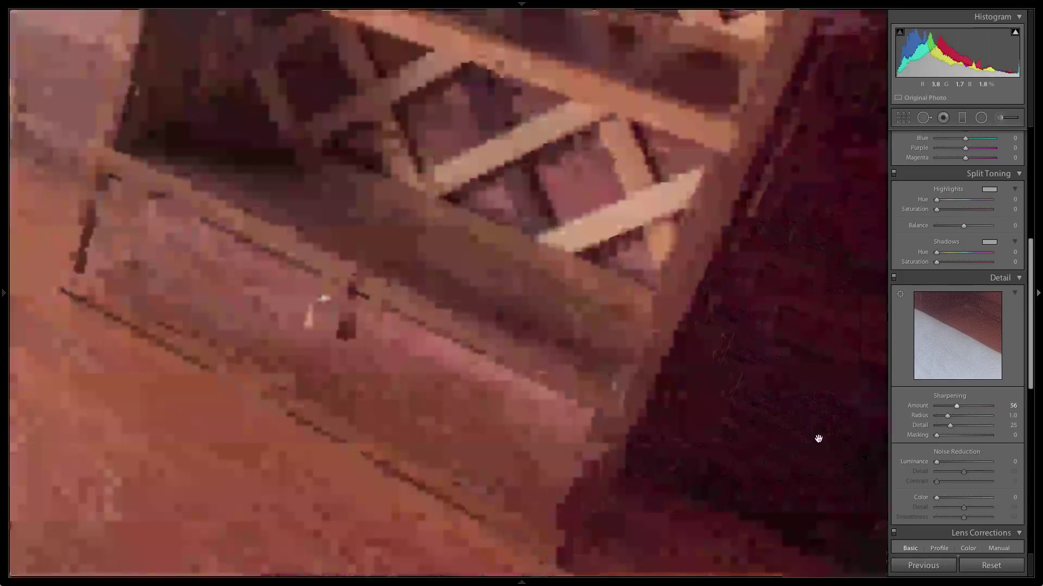
drag(816, 435, 650, 398)
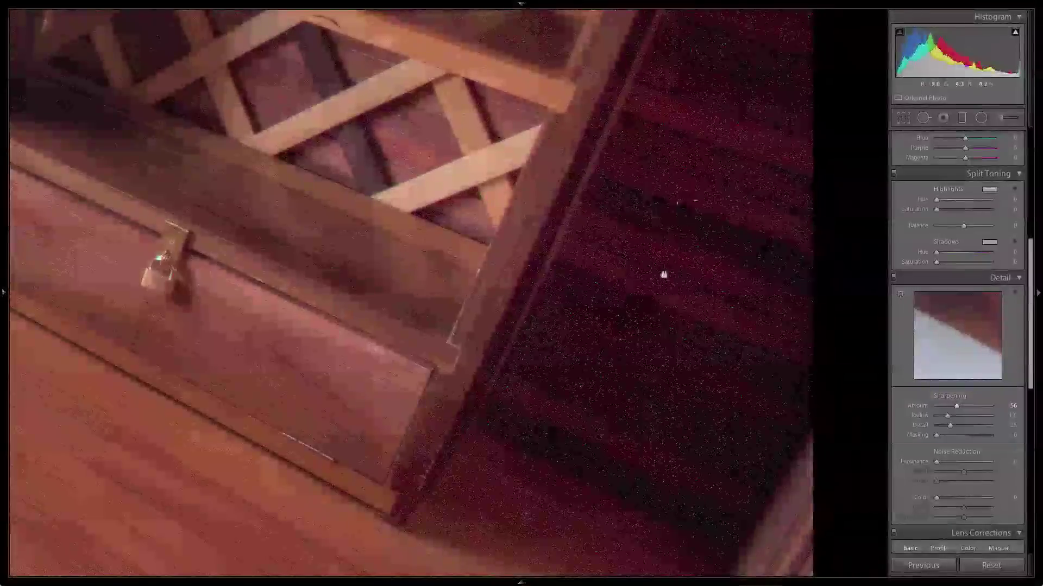
click(629, 298)
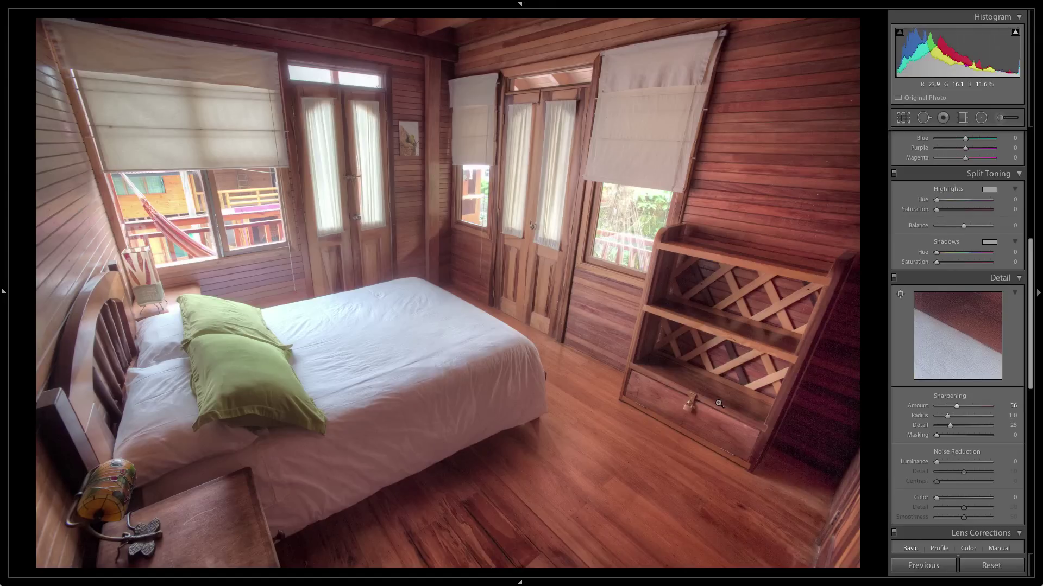
View the original raw bedroom shot full-screen, then return to the 49-photo Tiff grid
key(g)
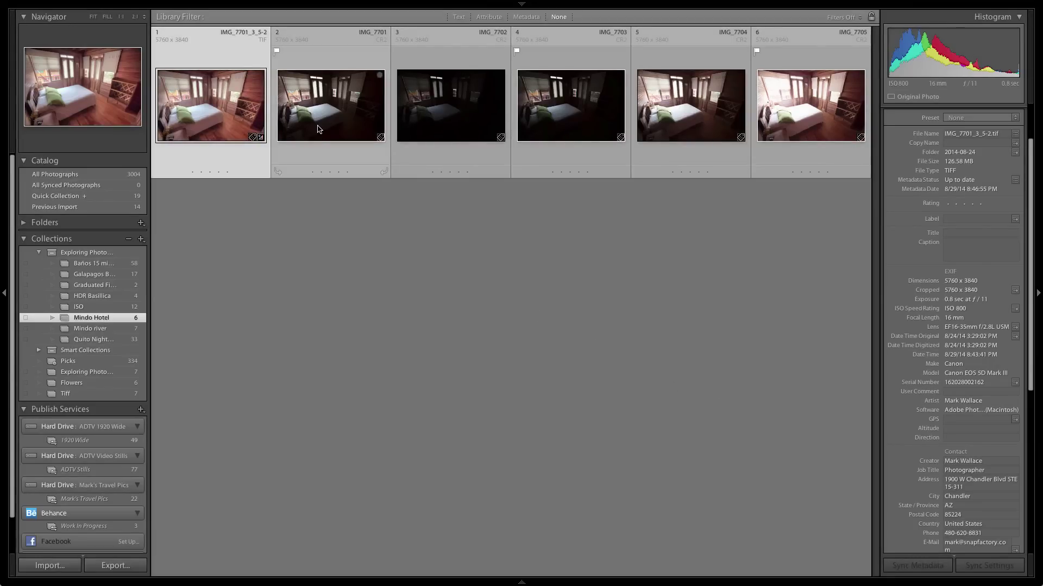
double_click(318, 128)
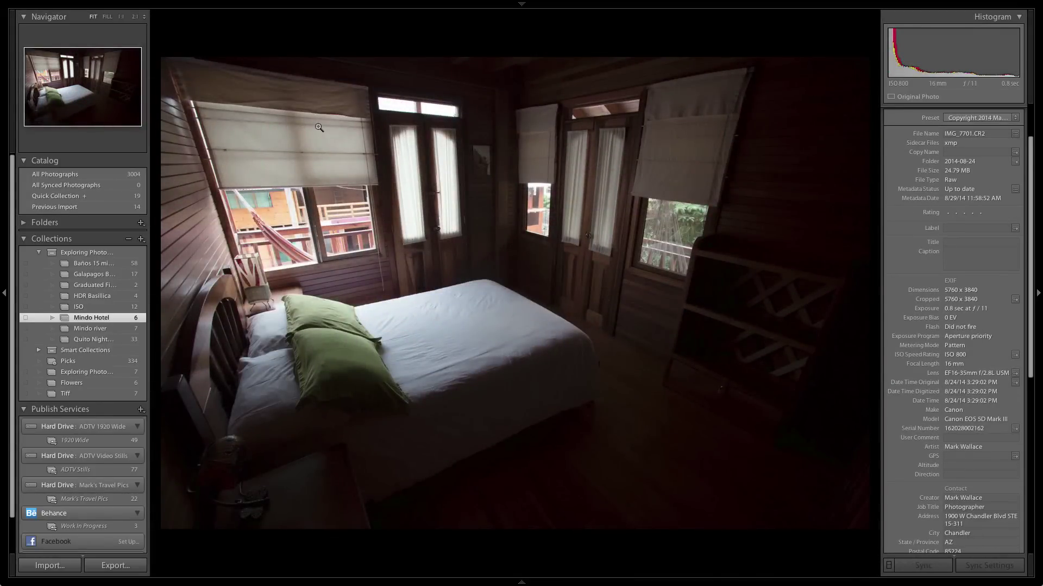
key(shift+Tab)
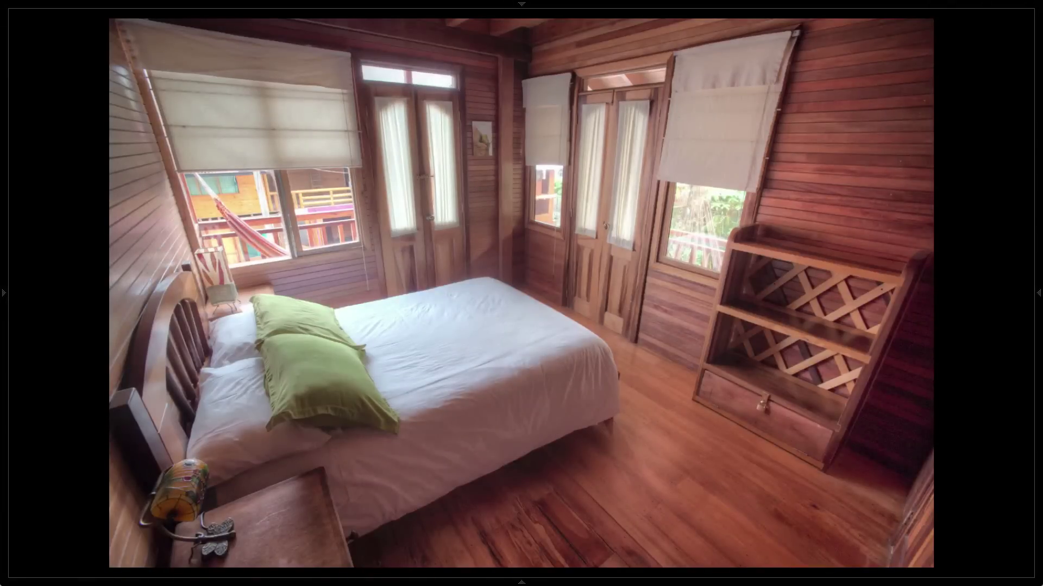
key(g)
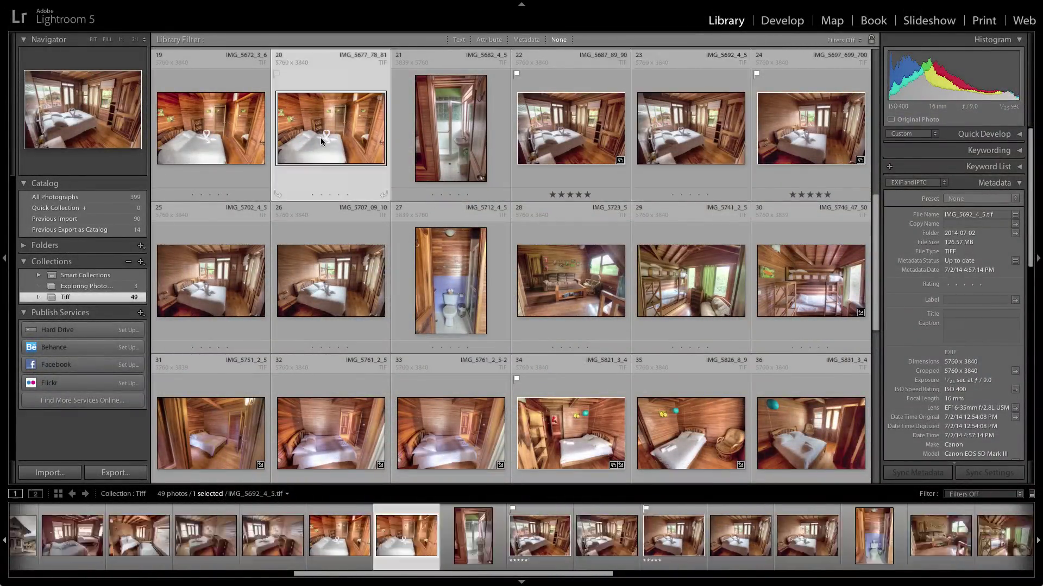
double_click(286, 145)
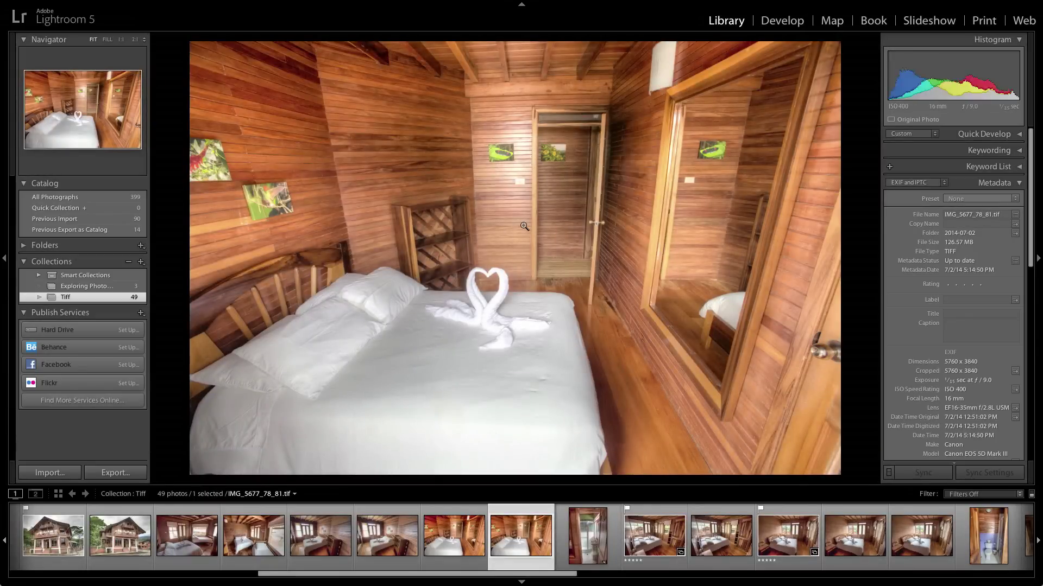
key(f)
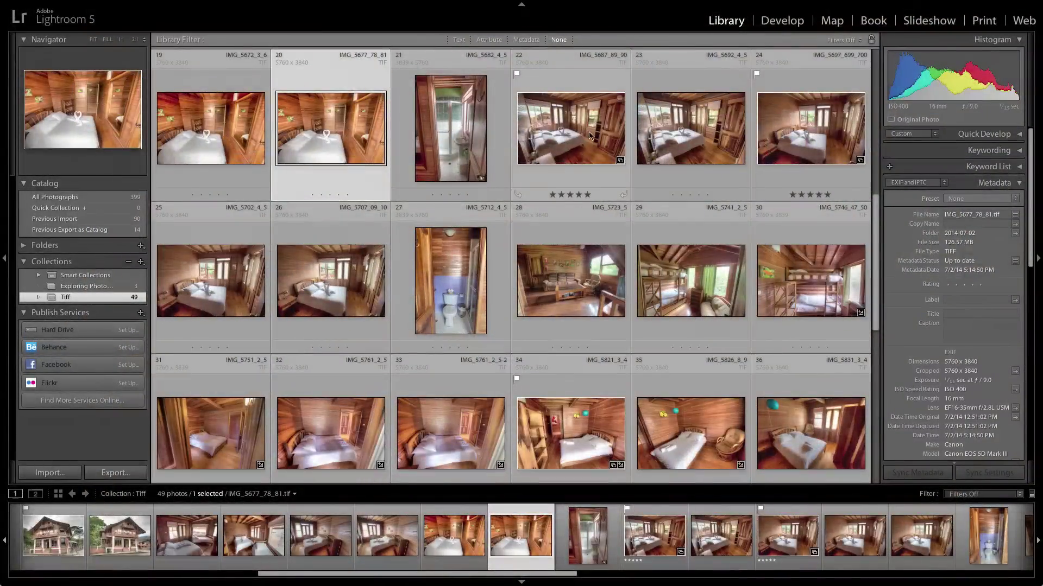
double_click(591, 134)
key(f)
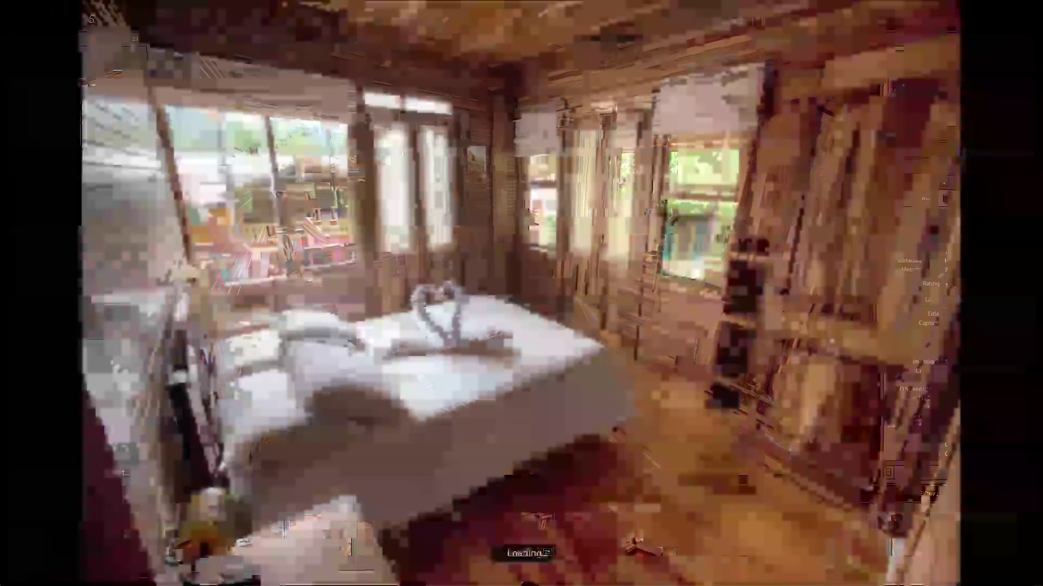
key(Right)
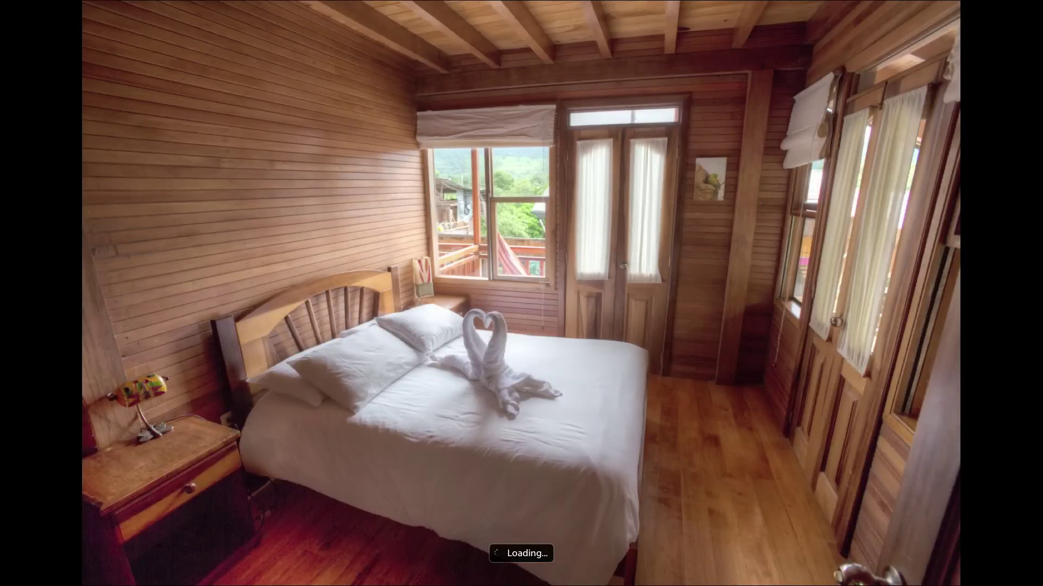
key(f)
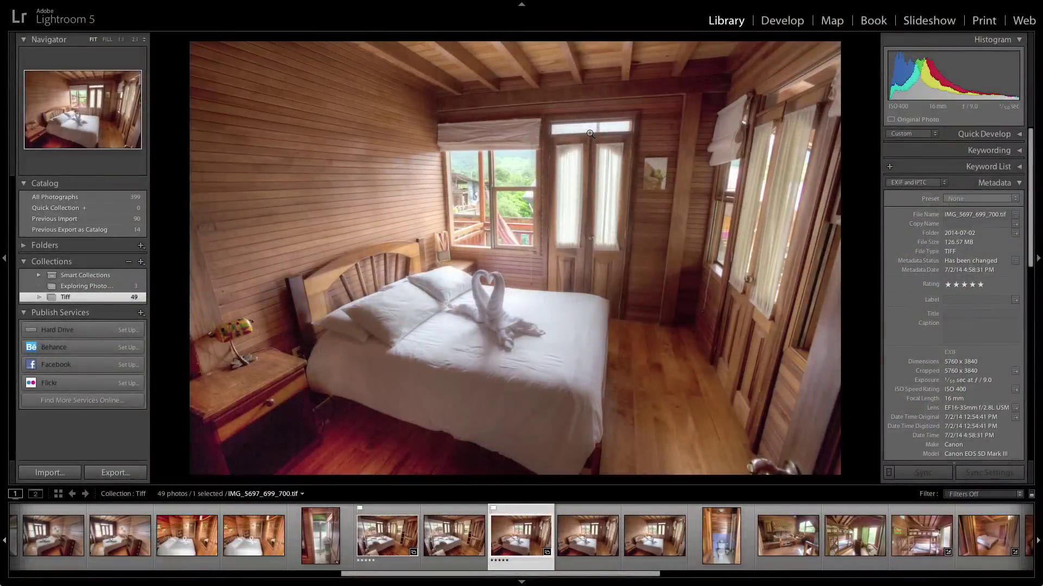
key(g)
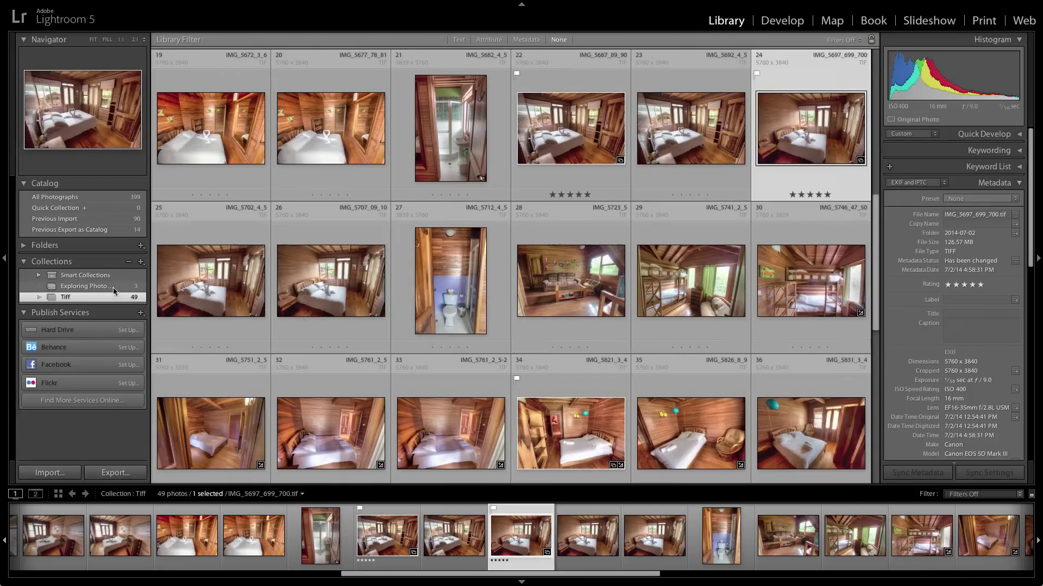
Open the Exploring Photography collection and page full screen through its three HDR bedroom photos, then return to the grid
click(87, 286)
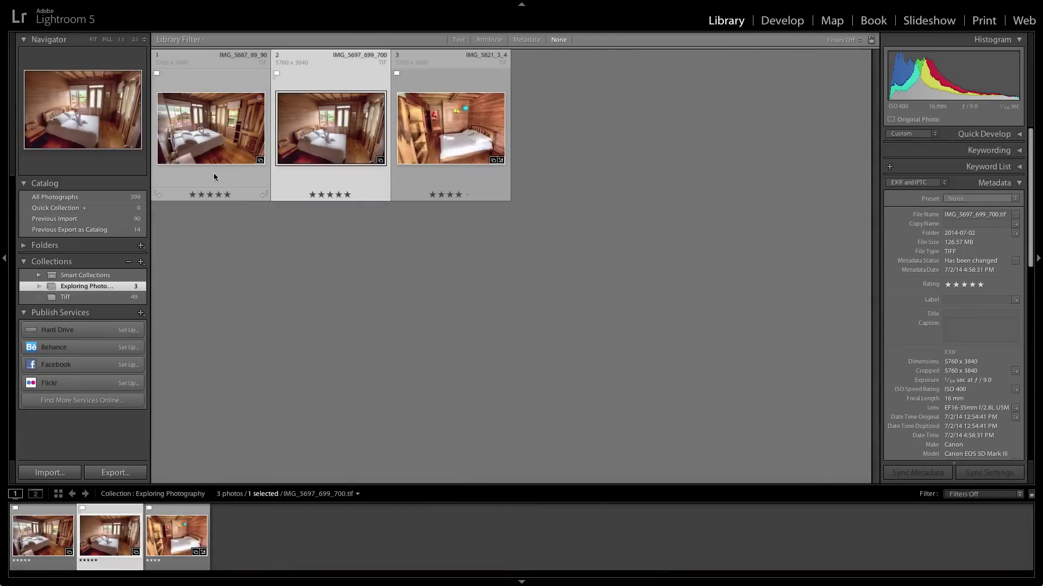
double_click(211, 131)
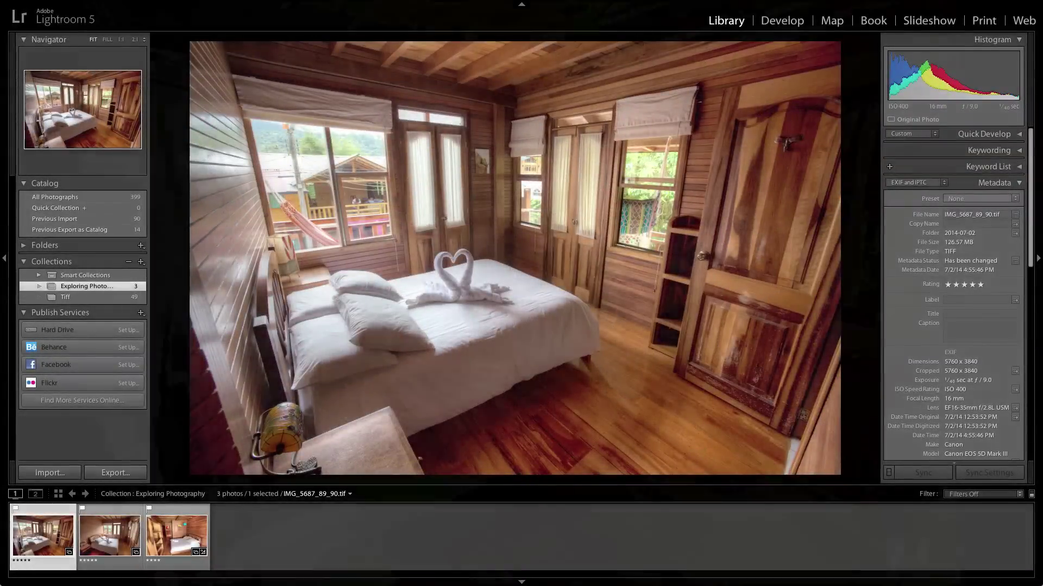
key(f)
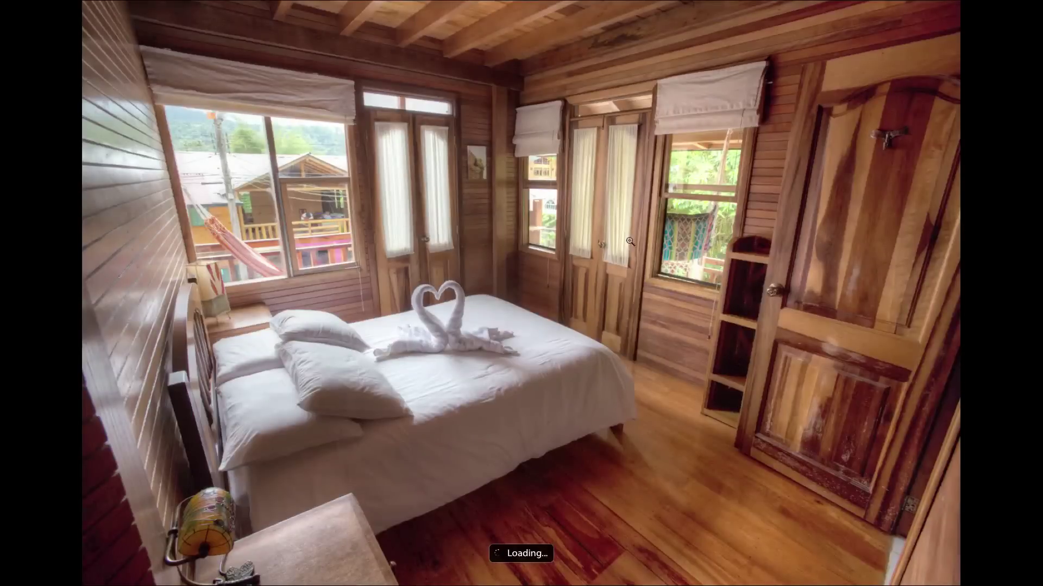
key(Right)
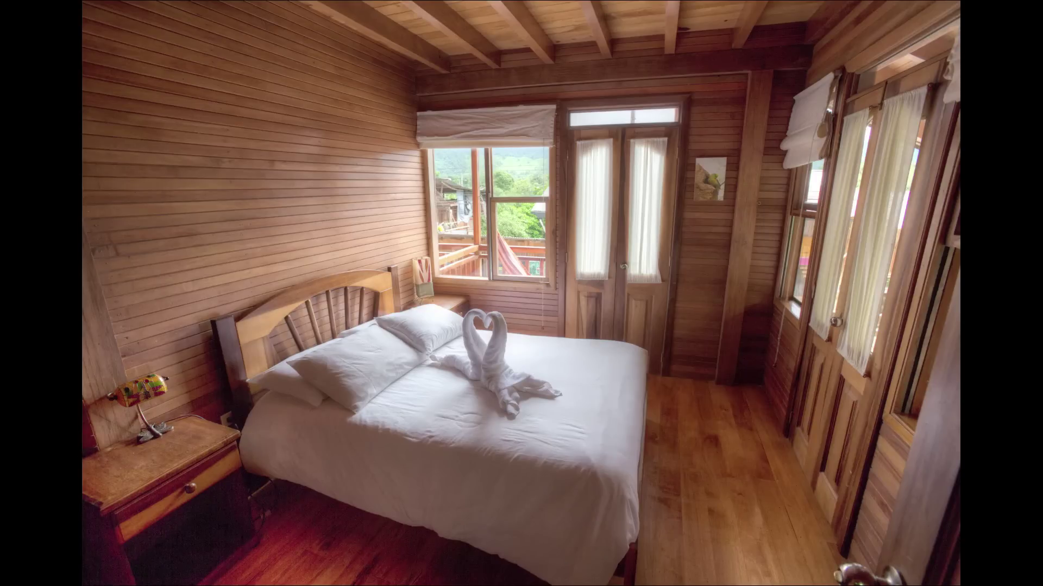
key(Right)
key(Right)
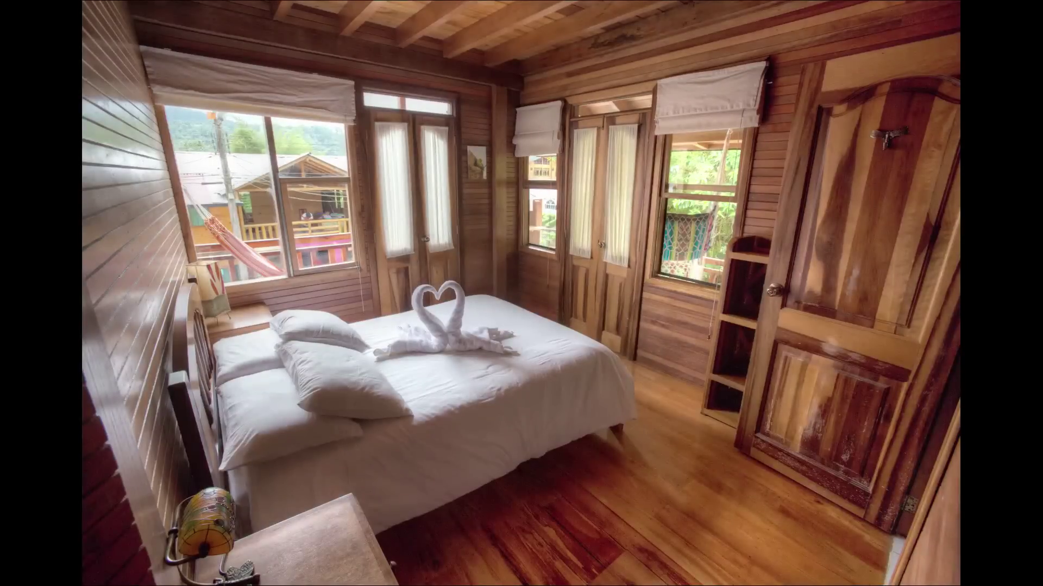
key(Escape)
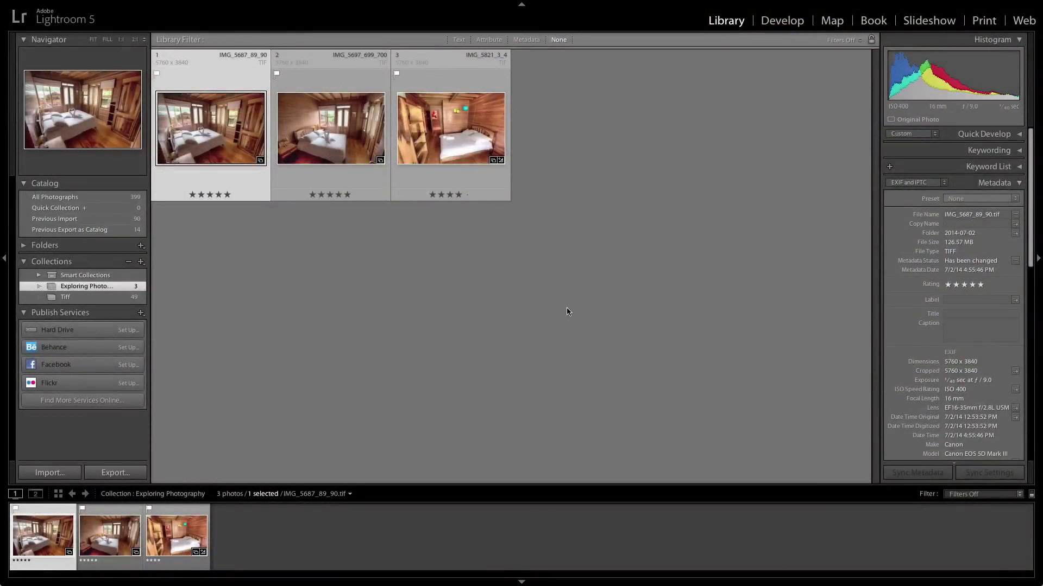
Open IMG_5821_3_4 in the Develop module with the left snapshot panel visible
double_click(468, 152)
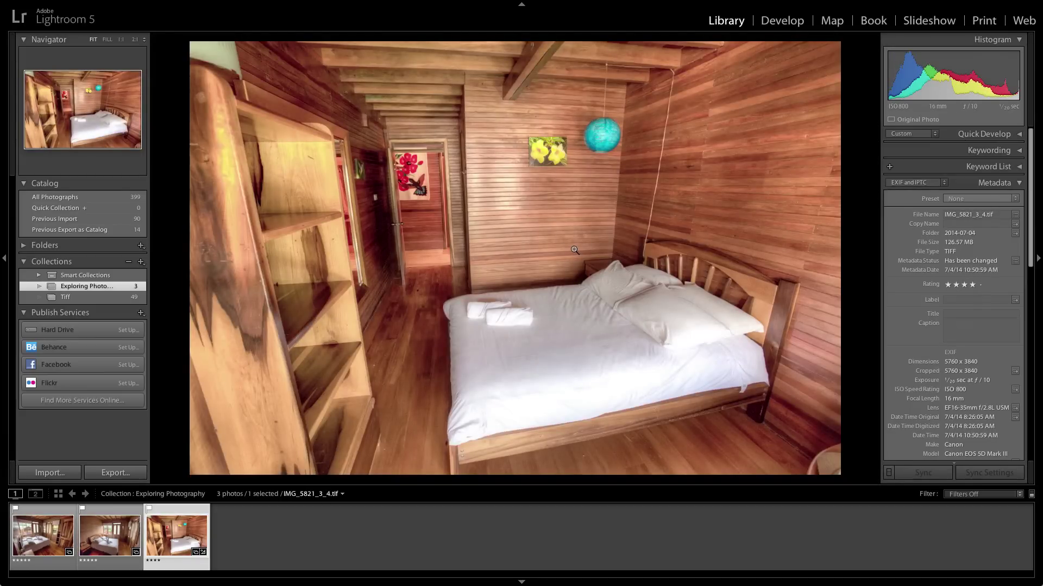
key(d)
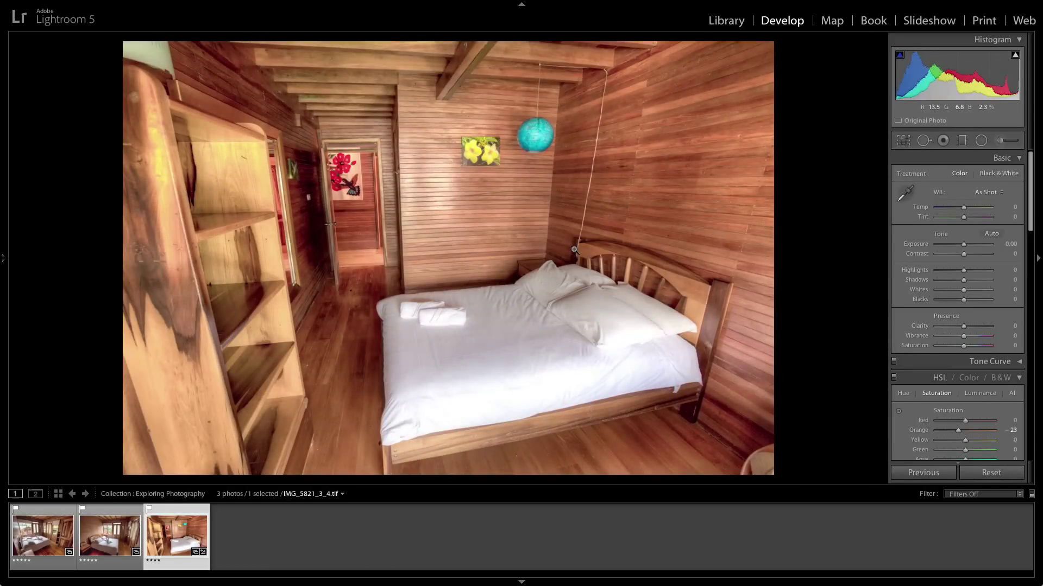
key(shift+Tab)
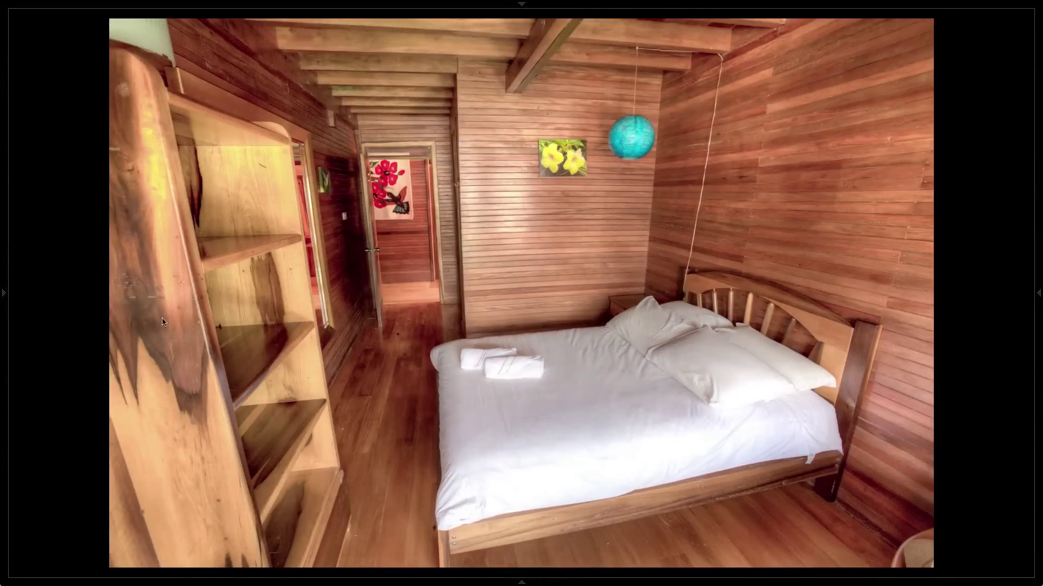
click(7, 297)
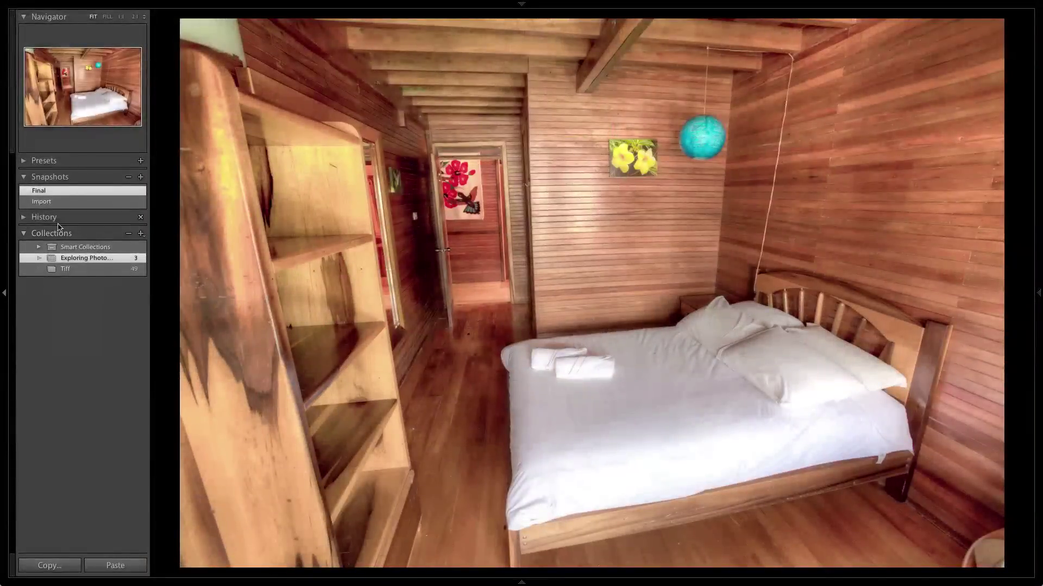
Compare the Import and Final snapshots, ending on the Final version with Orange saturation at -23
click(47, 203)
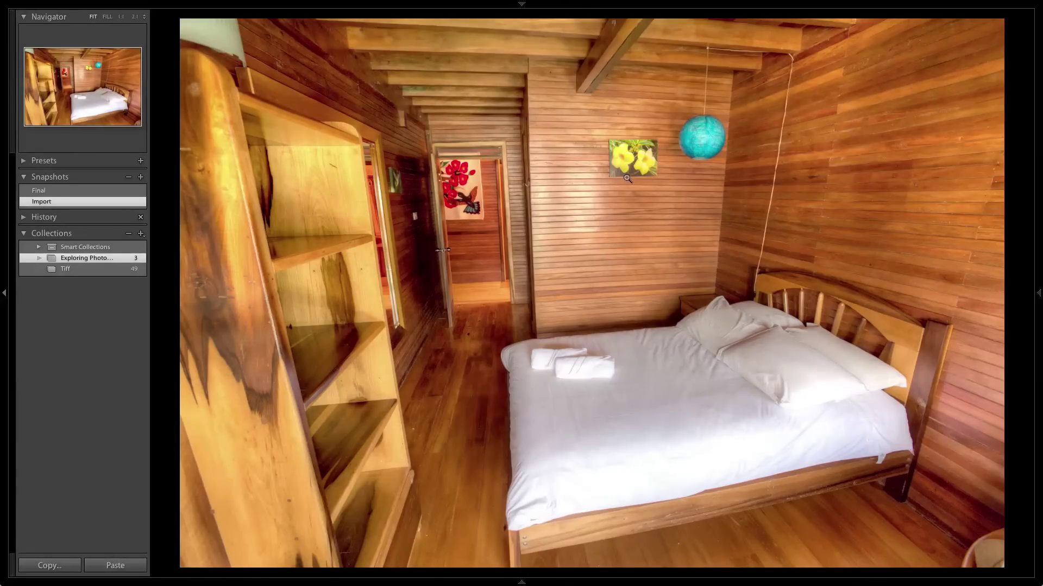
click(58, 193)
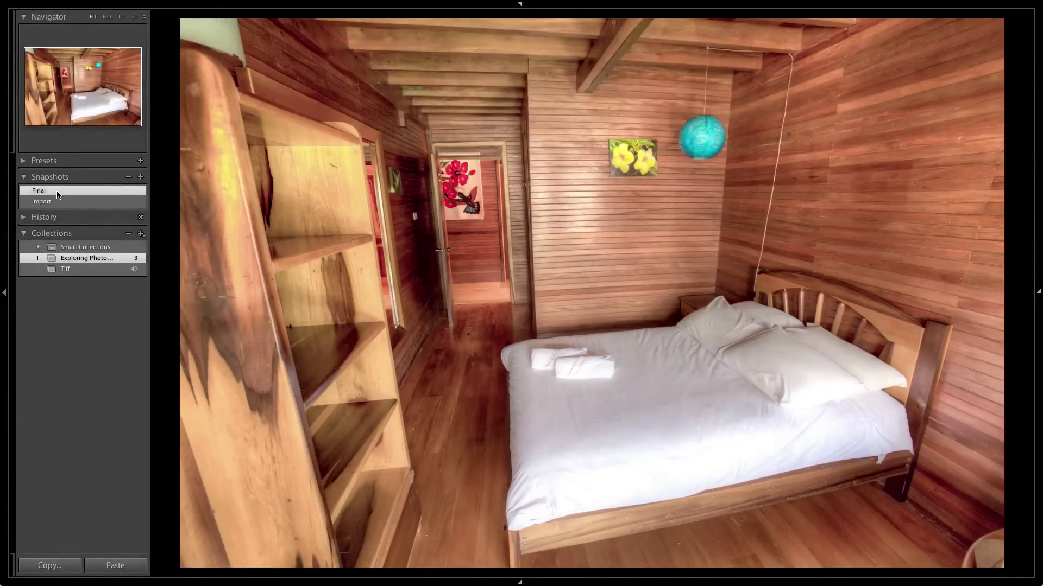
click(58, 203)
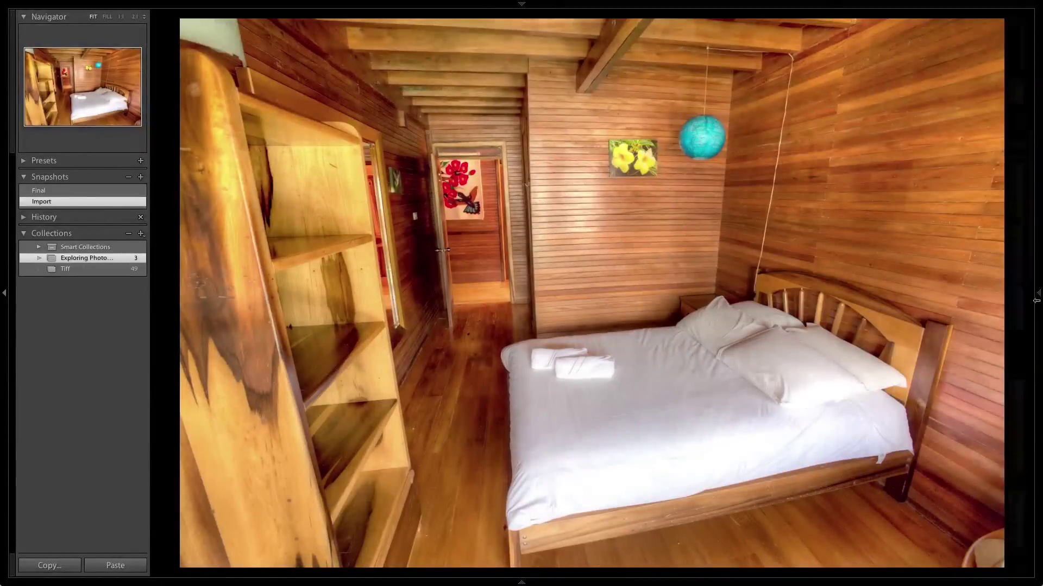
click(1037, 296)
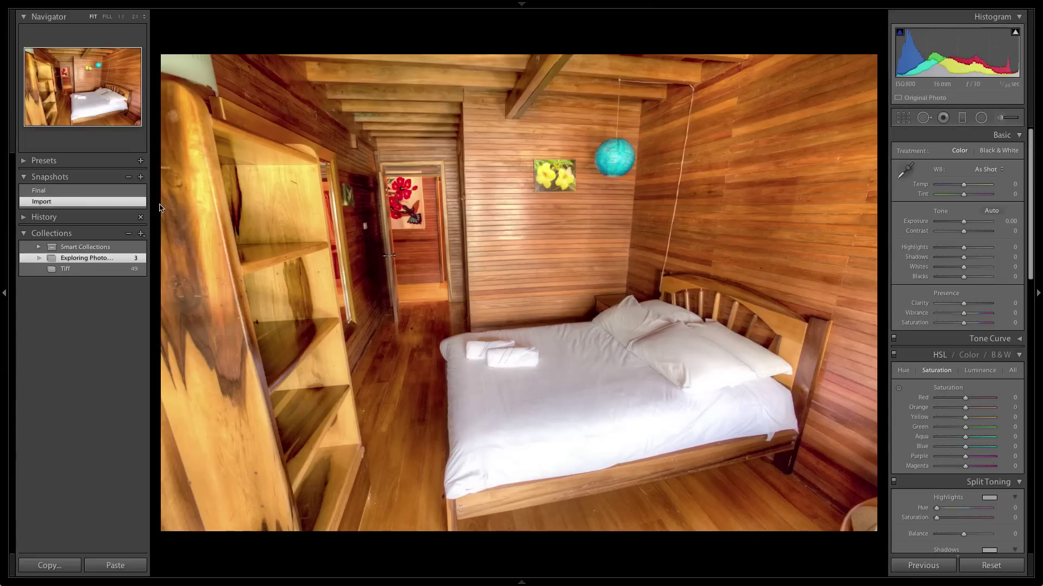
click(94, 192)
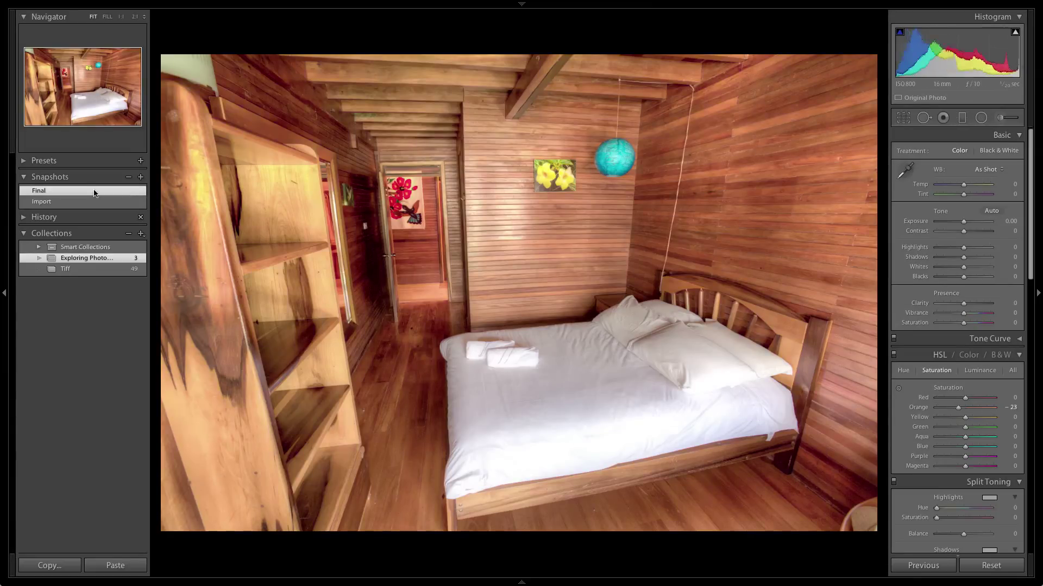